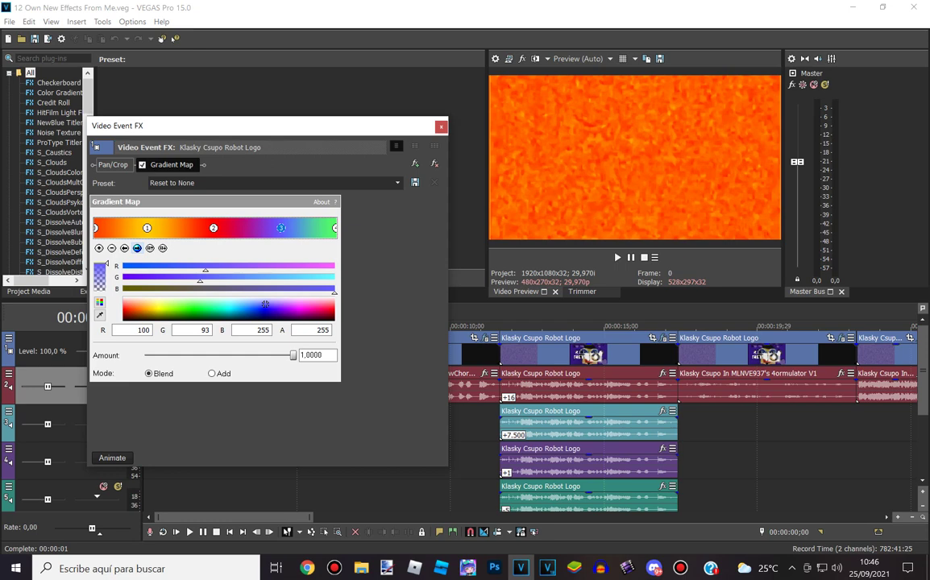
# - Examine the Gradient Map control point colours of the second video event, after checking the last point of the first event's gradient
pyautogui.click(335, 228)
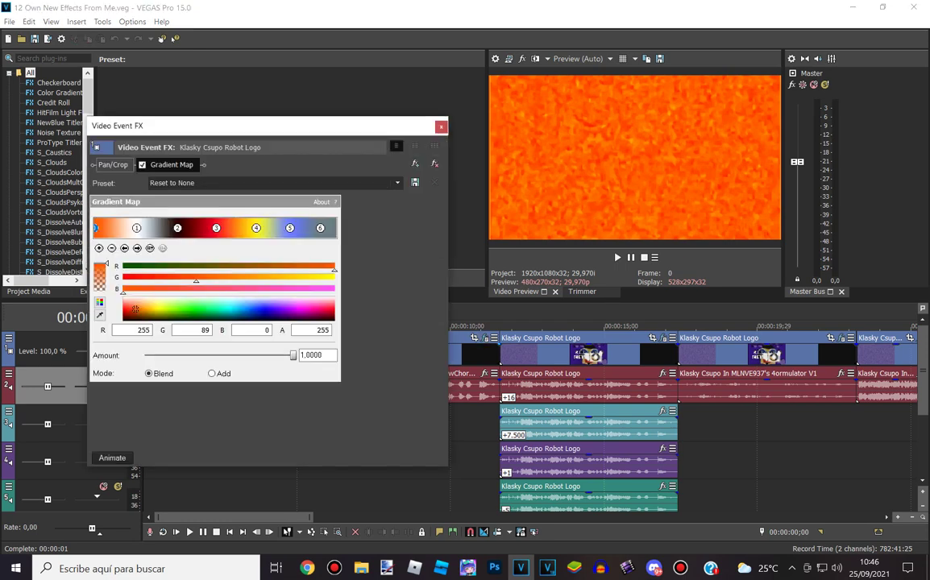
pyautogui.click(476, 355)
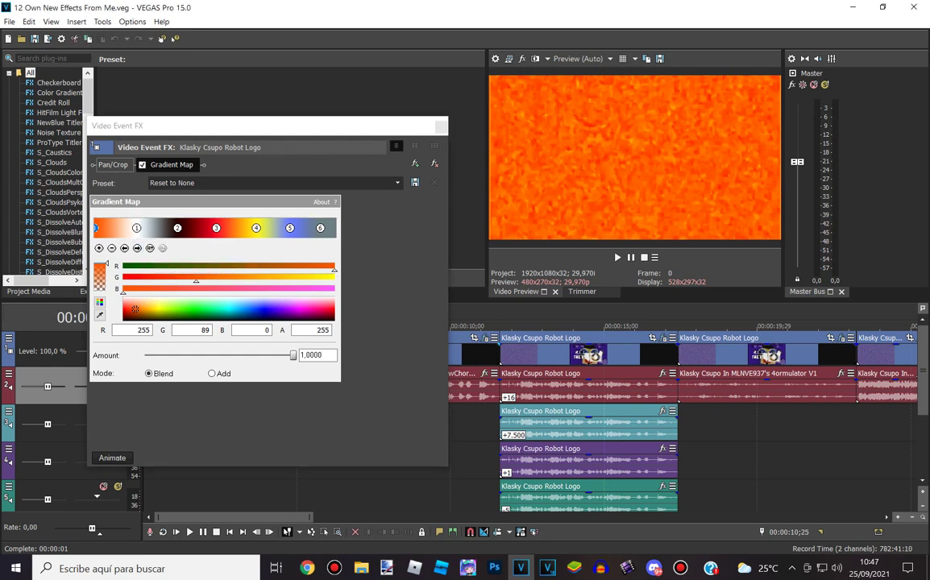
pyautogui.click(499, 327)
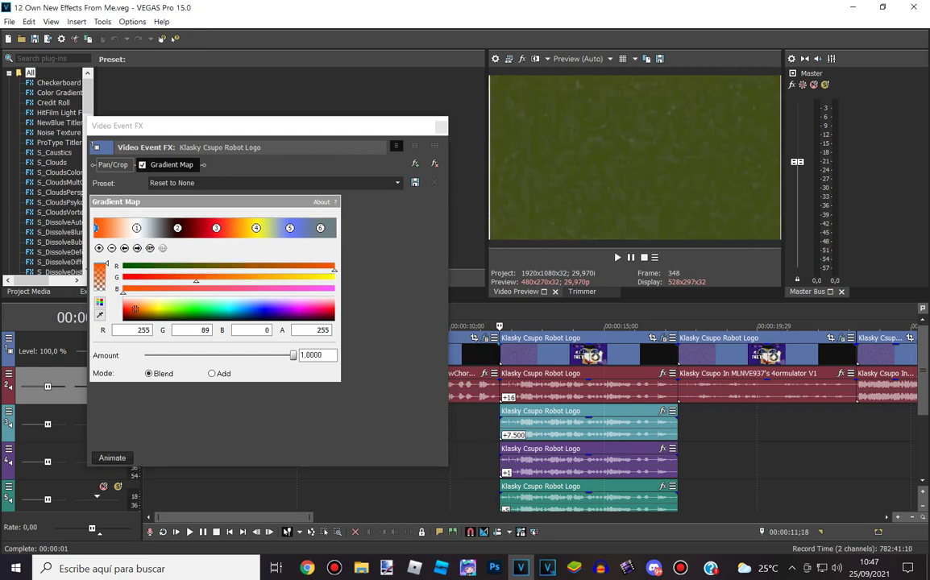
pyautogui.click(136, 228)
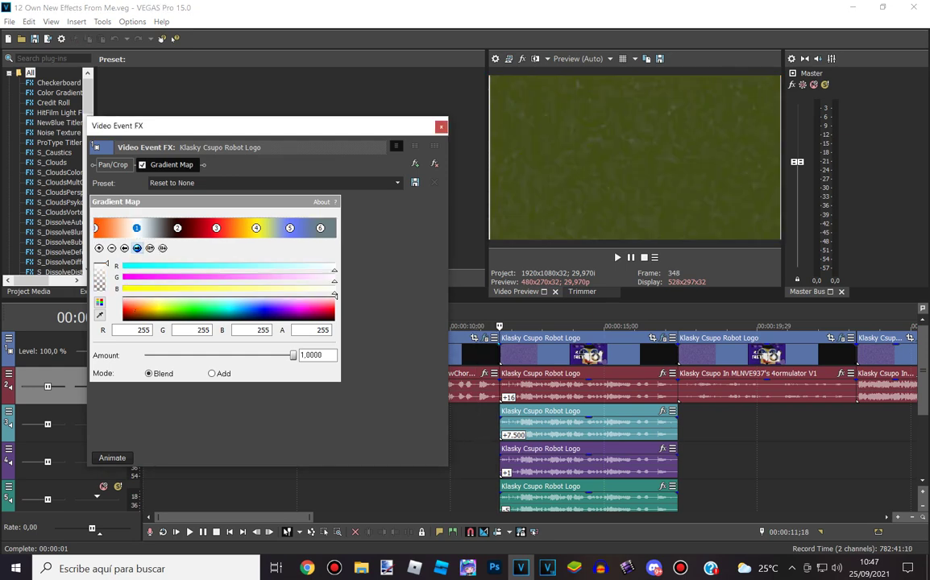
pyautogui.click(178, 228)
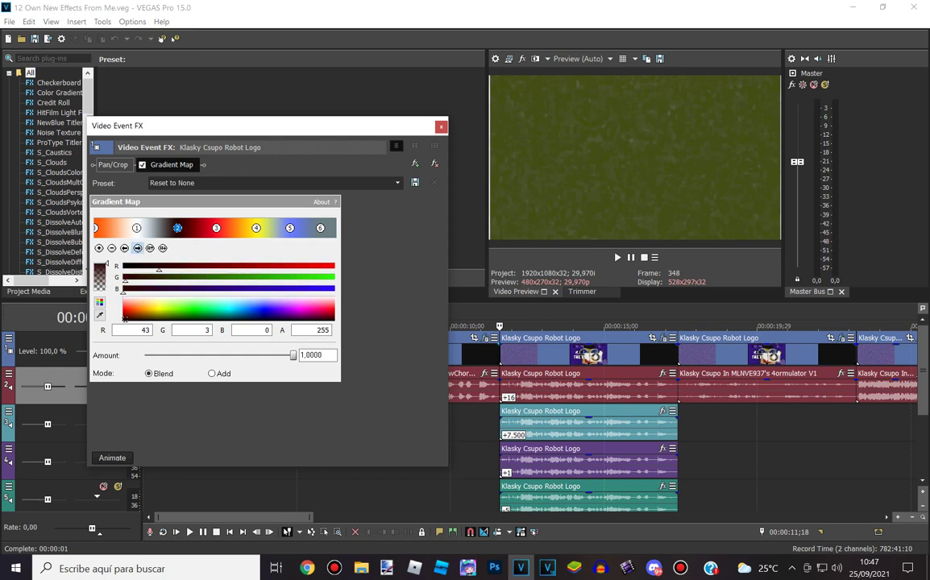
pyautogui.click(137, 248)
pyautogui.click(256, 228)
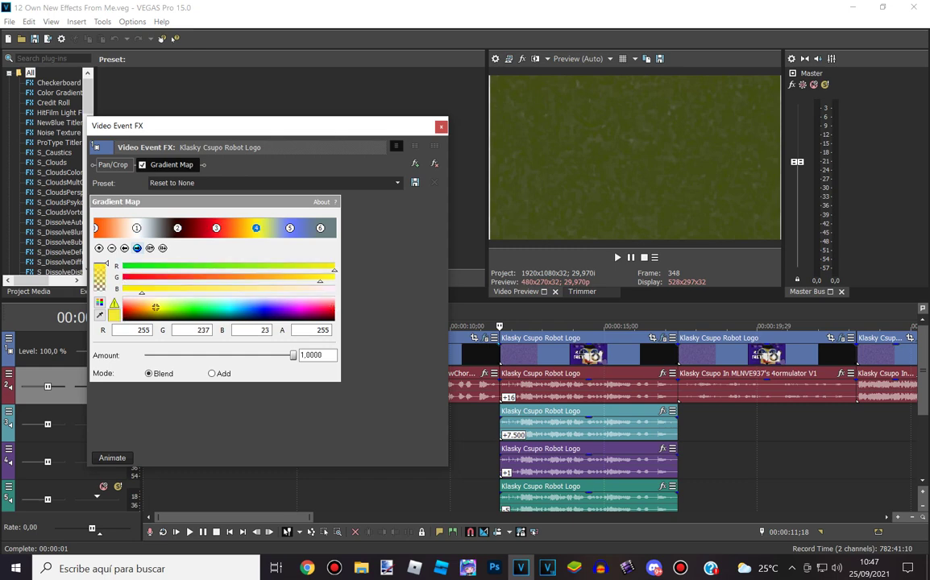
pyautogui.click(290, 228)
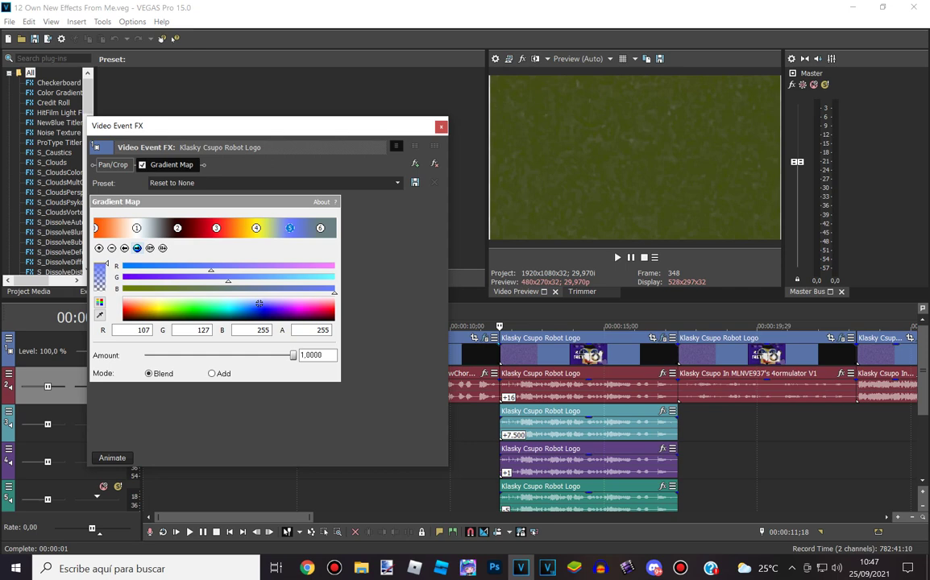
pyautogui.click(137, 248)
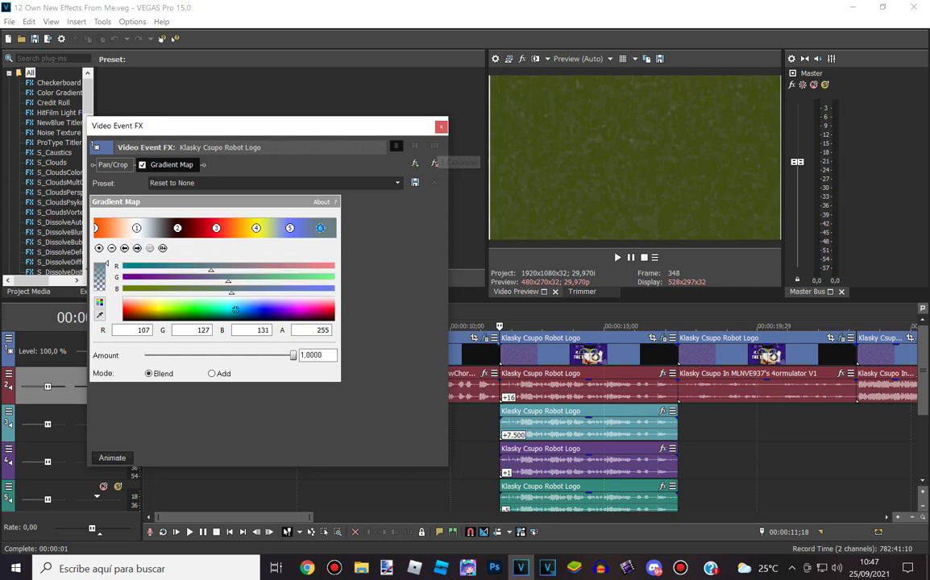
pyautogui.click(440, 126)
# - Review the third video event's Invert, LAB Adjust and Gradient Map effects, and remove the disabled second Gradient Map from its chain
pyautogui.click(661, 326)
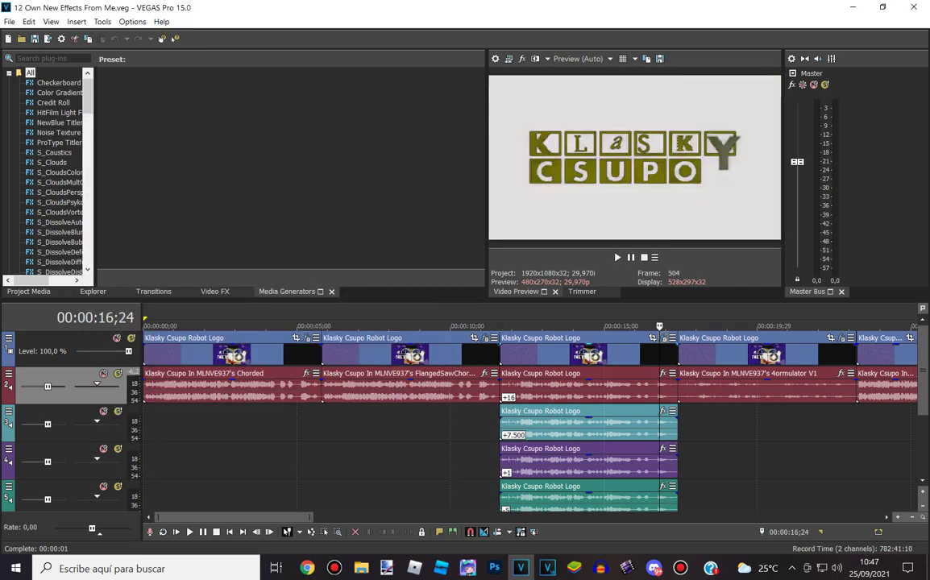
pyautogui.click(678, 326)
pyautogui.click(663, 338)
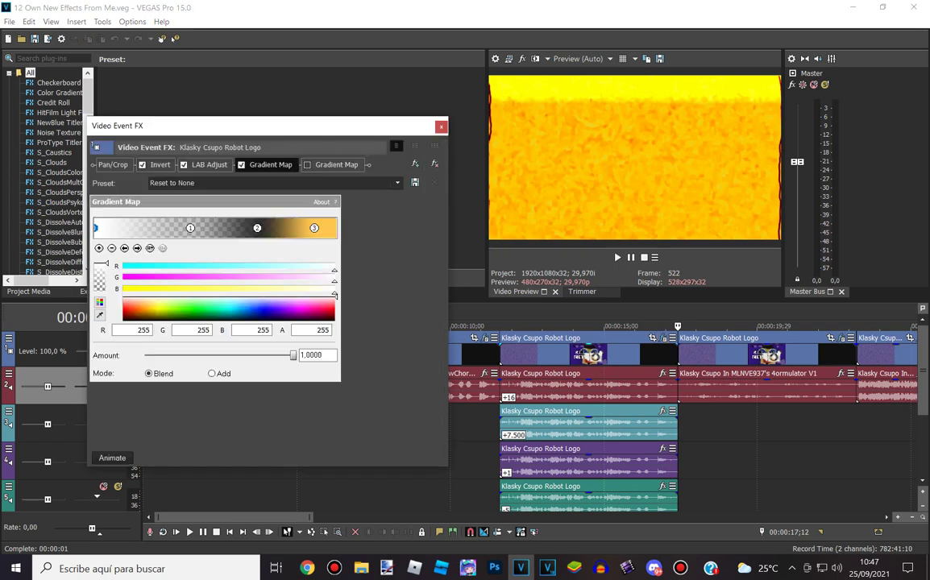
pyautogui.click(160, 165)
pyautogui.click(209, 165)
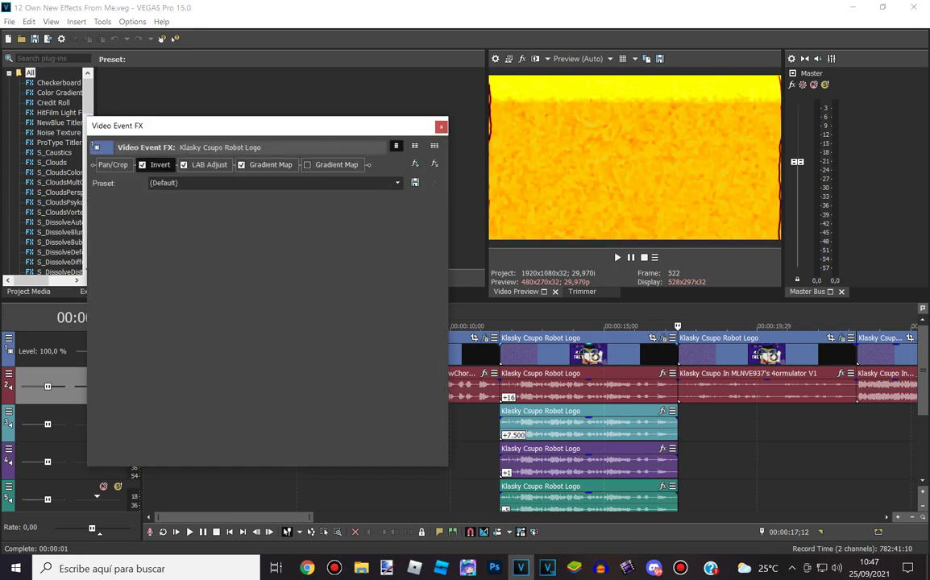
pyautogui.click(270, 165)
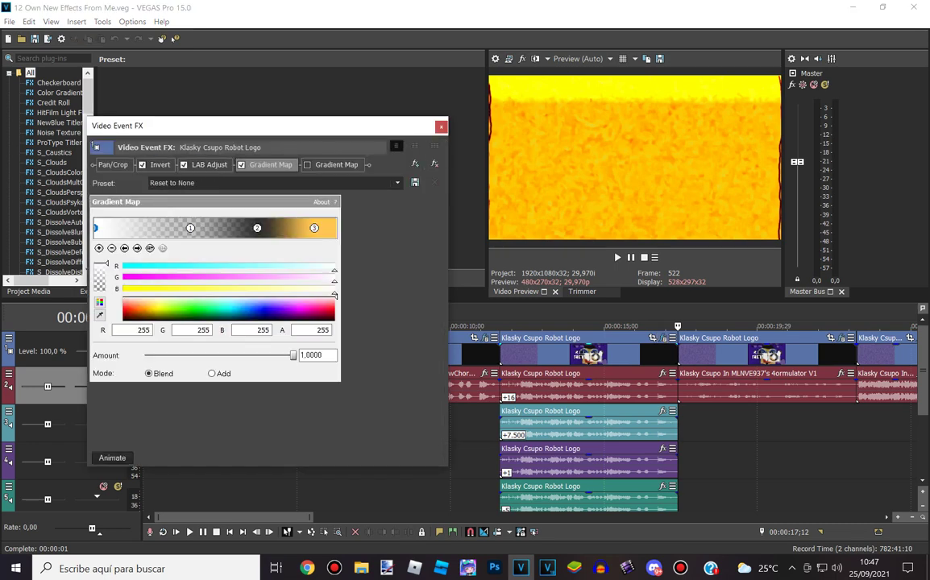
pyautogui.click(336, 165)
pyautogui.click(395, 146)
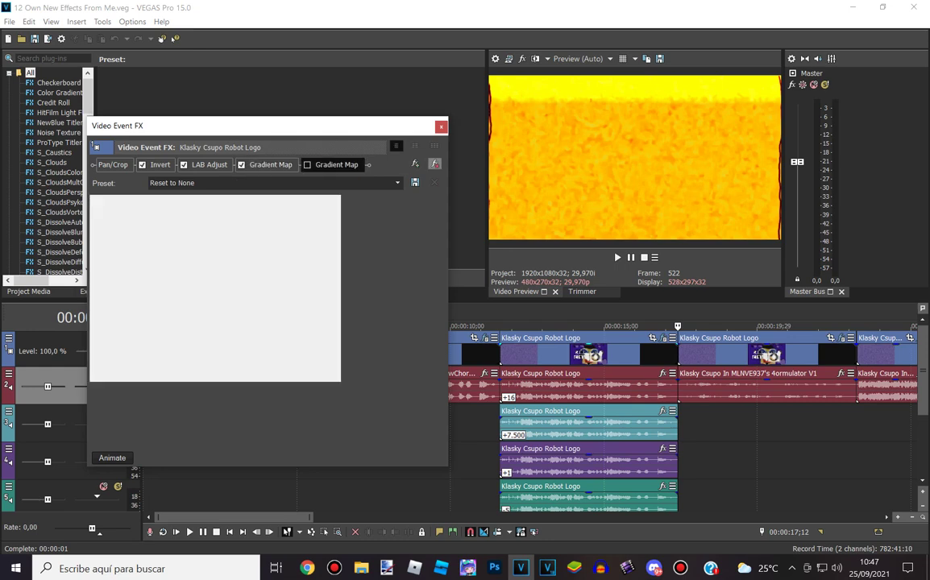
# - Examine the colour and alpha values of each control point in the third event's remaining Gradient Map, and close its effects
pyautogui.click(137, 248)
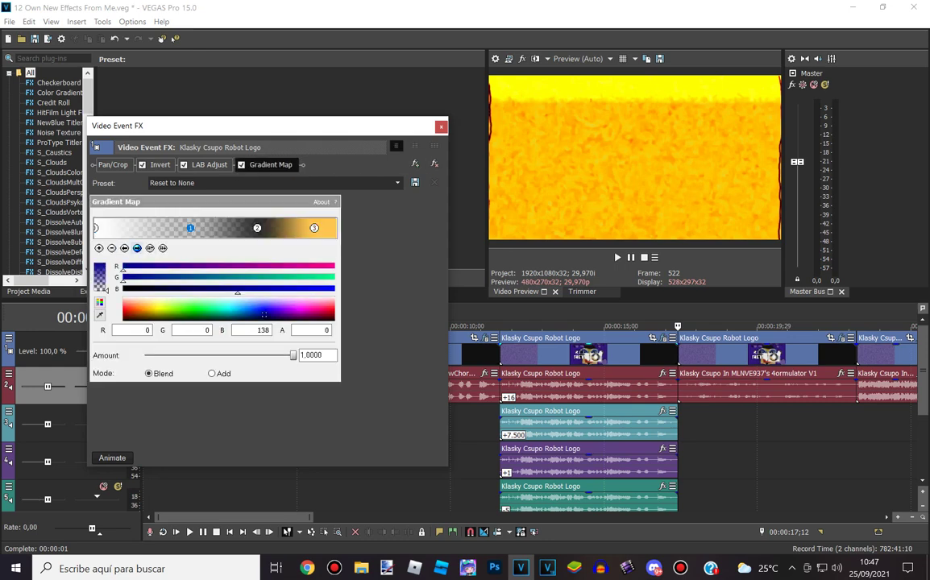
pyautogui.click(137, 248)
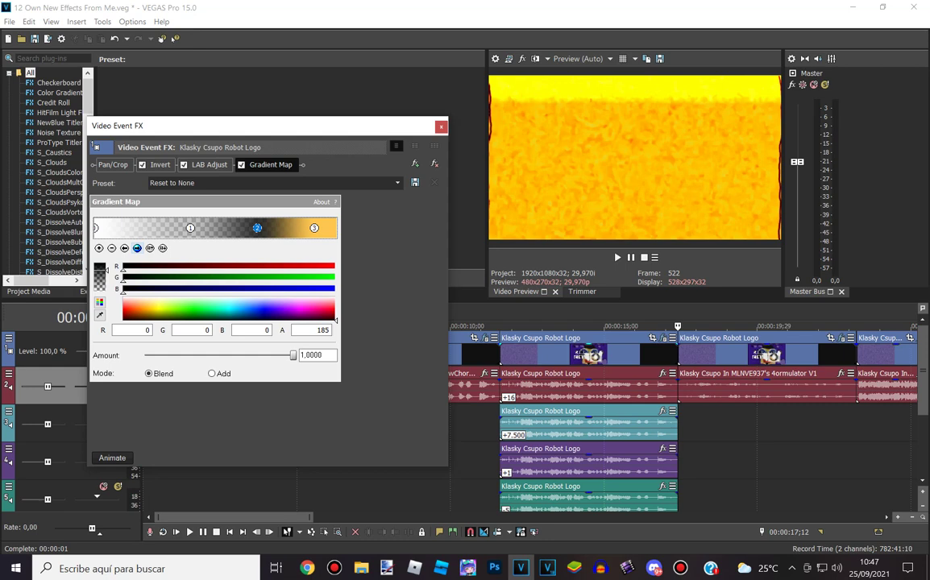
pyautogui.click(137, 247)
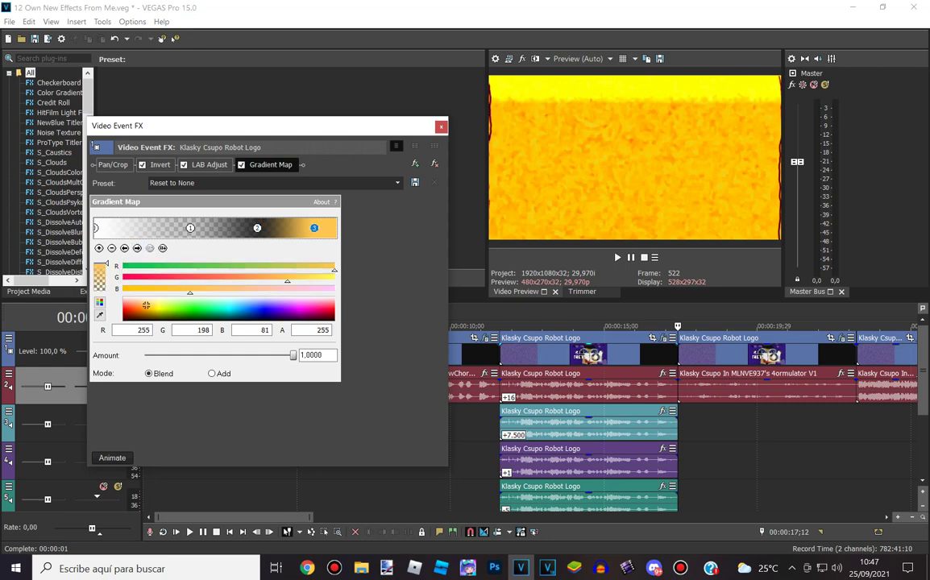
pyautogui.click(440, 126)
# - Examine the fourth video event's Gradient Map control points and TV Simulator settings, and close its effects
pyautogui.scroll(-1, 501, 345)
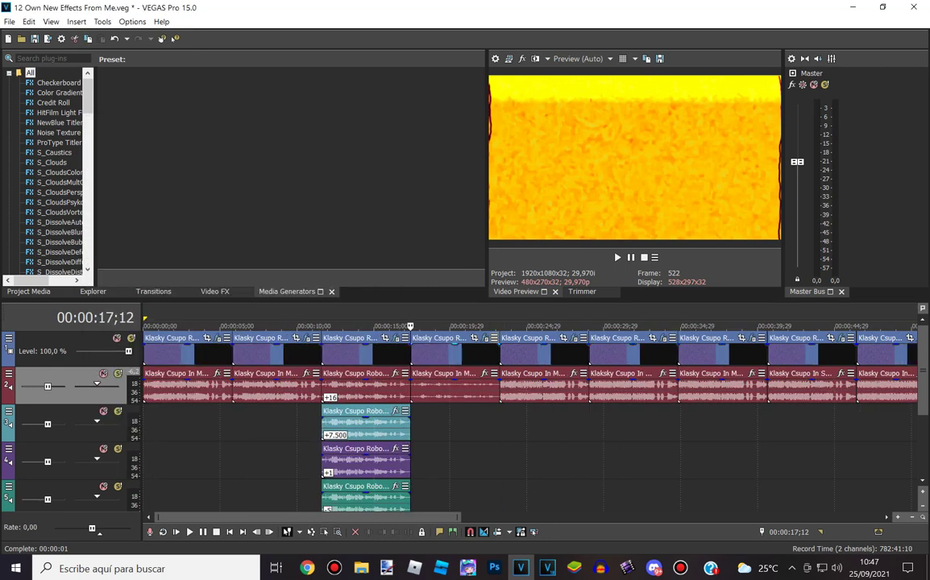
pyautogui.click(485, 339)
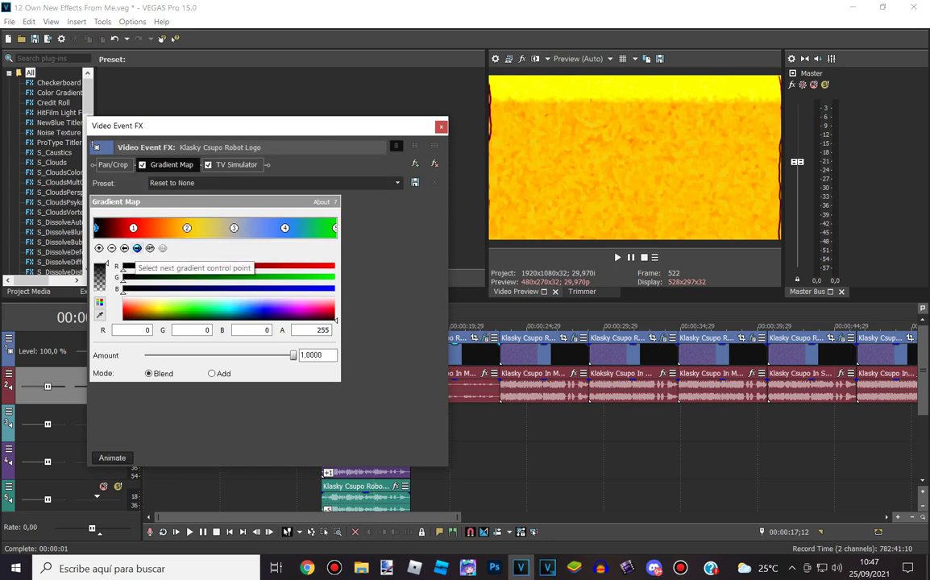
pyautogui.click(137, 248)
pyautogui.click(137, 248)
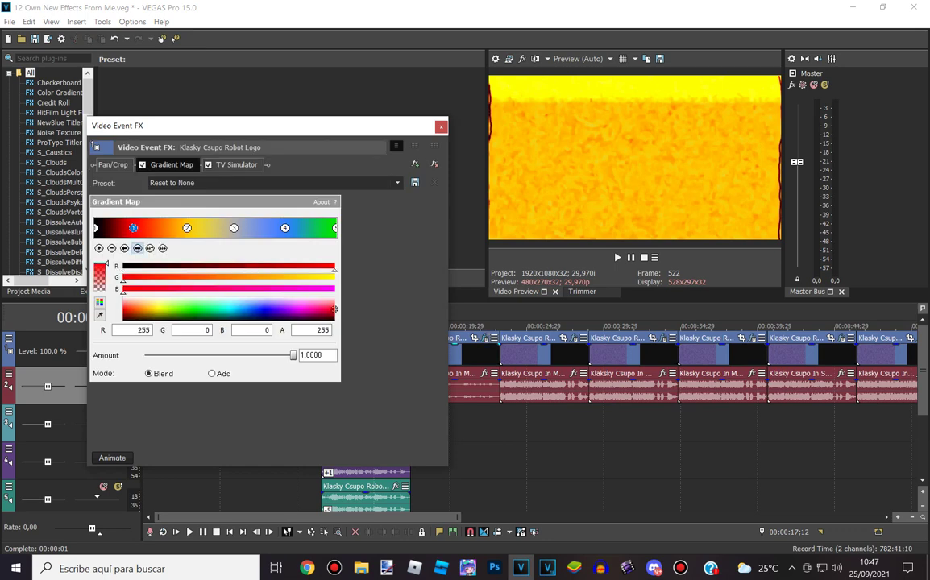
pyautogui.click(137, 248)
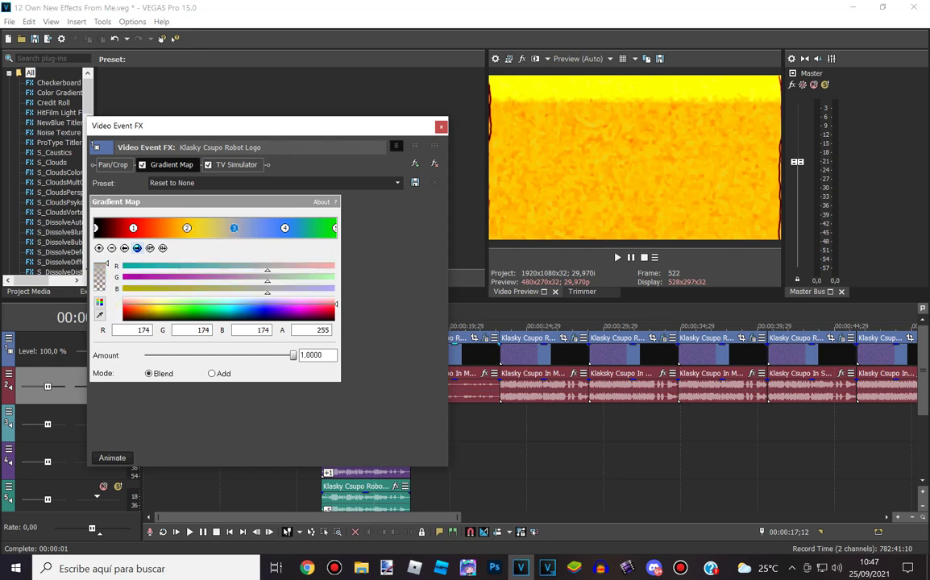
pyautogui.click(137, 248)
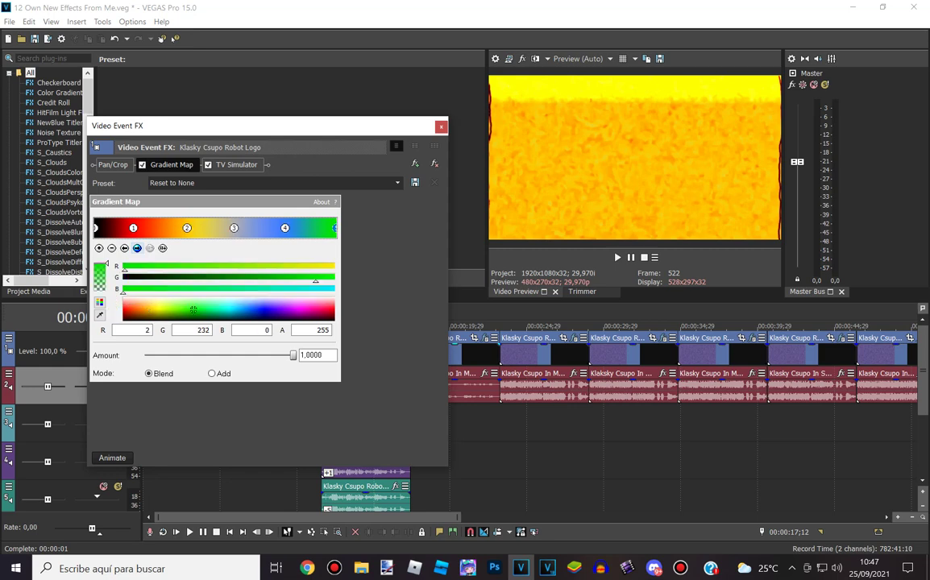
pyautogui.click(233, 165)
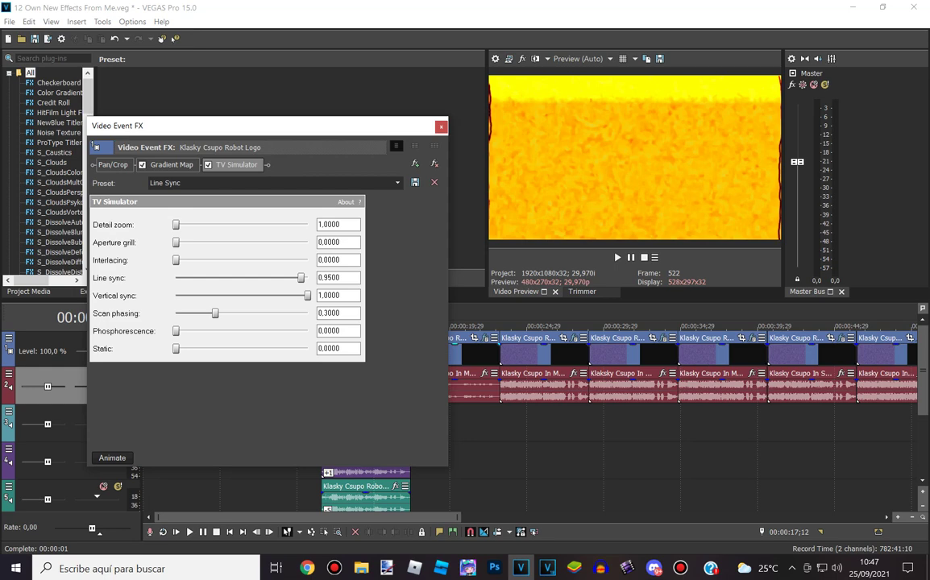
pyautogui.click(441, 127)
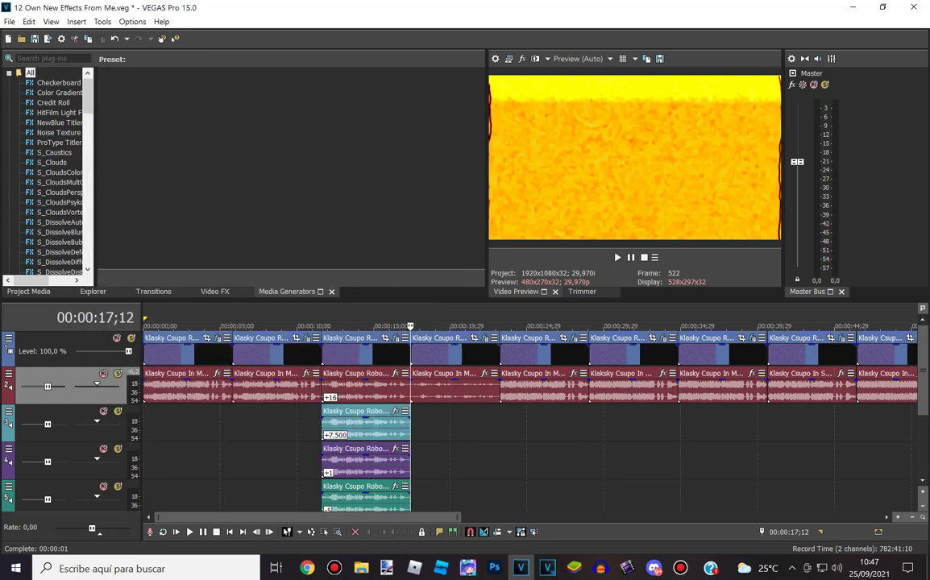
# - Inspect the time stretch and pitch shift properties of the audio event on track 6 under the third video event
pyautogui.moveTo(922, 370); pyautogui.dragTo(923, 388)
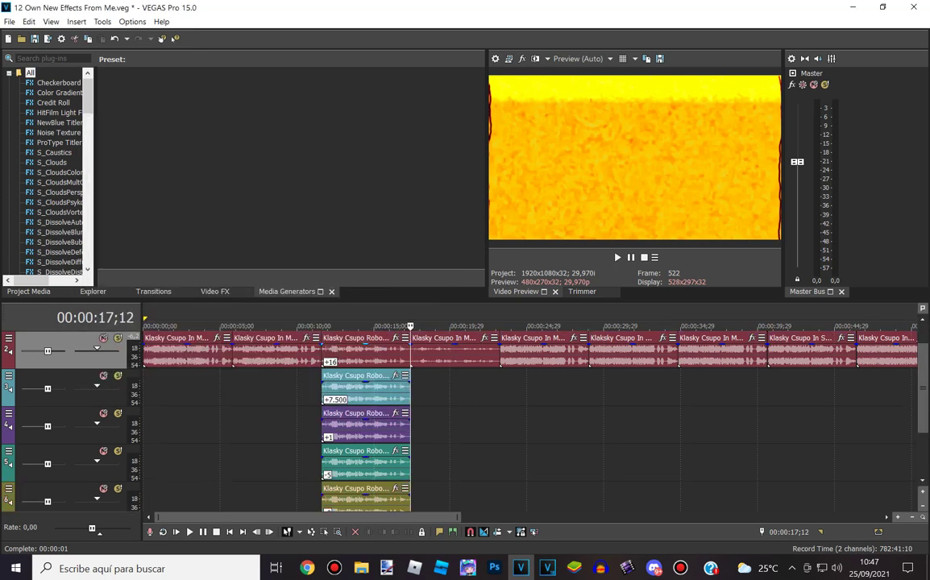
pyautogui.click(321, 328)
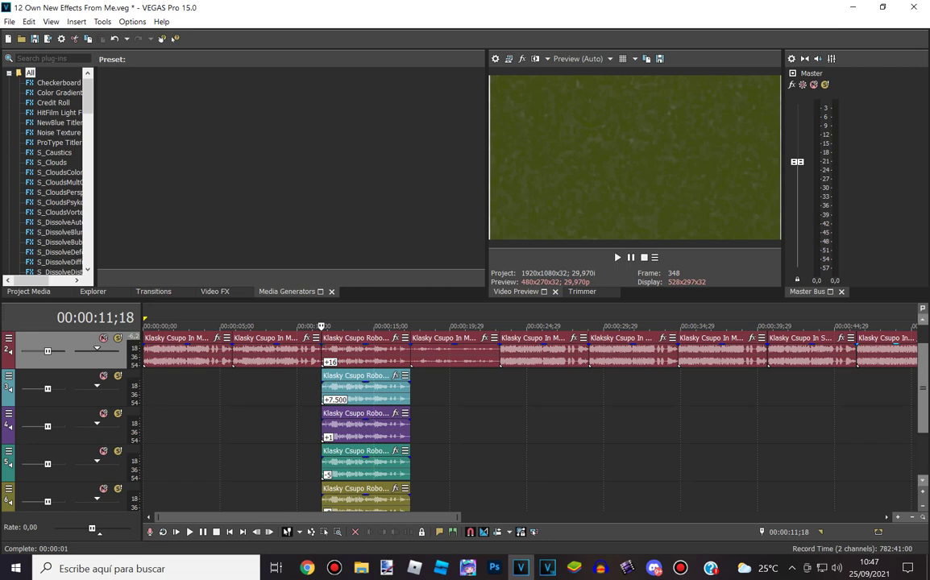
pyautogui.scroll(-1, 524, 403)
pyautogui.rightClick(346, 463)
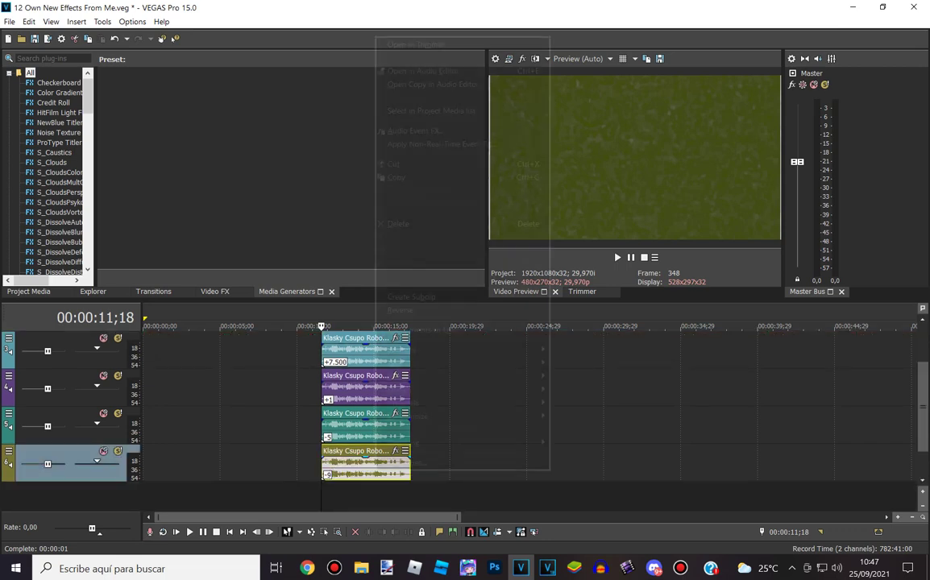
pyautogui.click(403, 417)
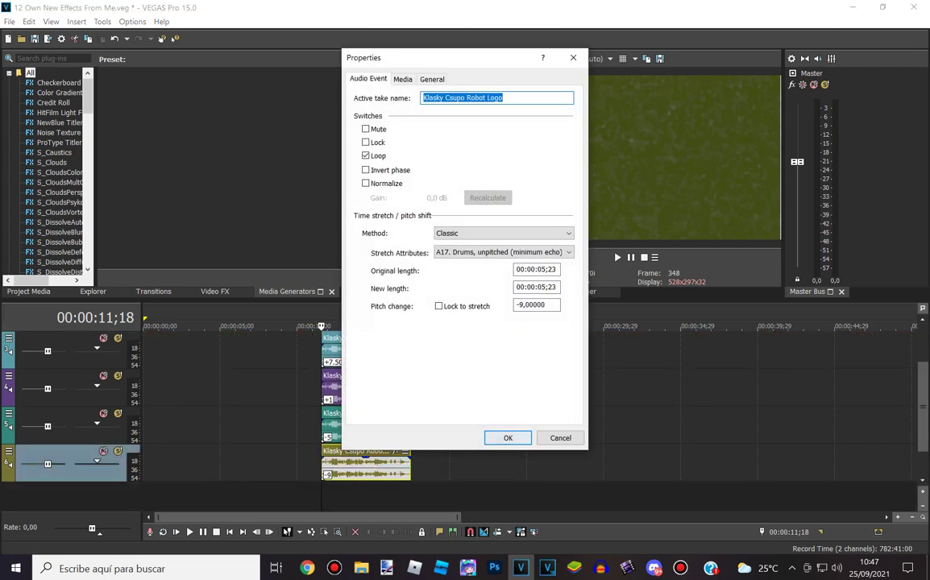
pyautogui.press('Return')
# - Preview the start of the fifth video event, examine its Gradient Map control point colours, and close its effects
pyautogui.scroll(2, 524, 402)
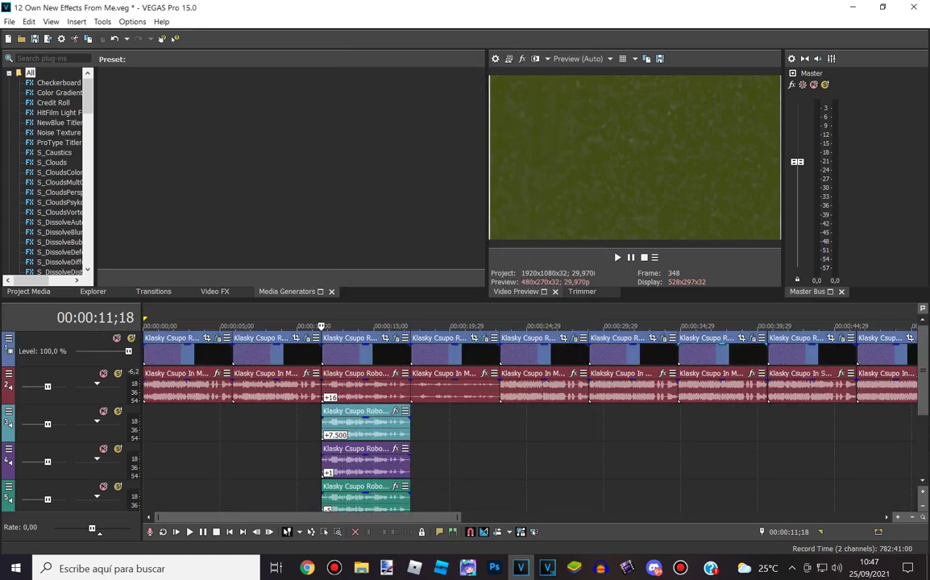
pyautogui.click(500, 326)
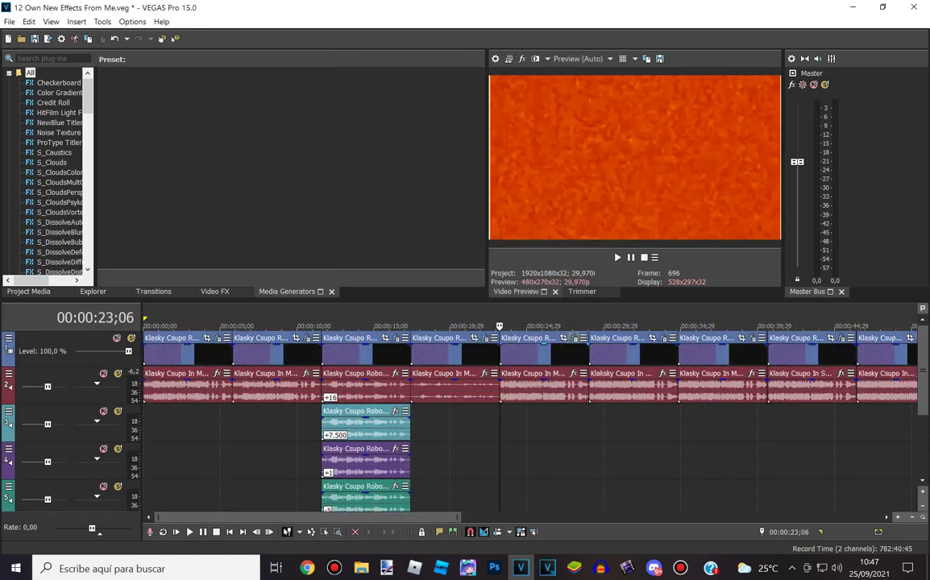
pyautogui.click(575, 339)
pyautogui.click(149, 228)
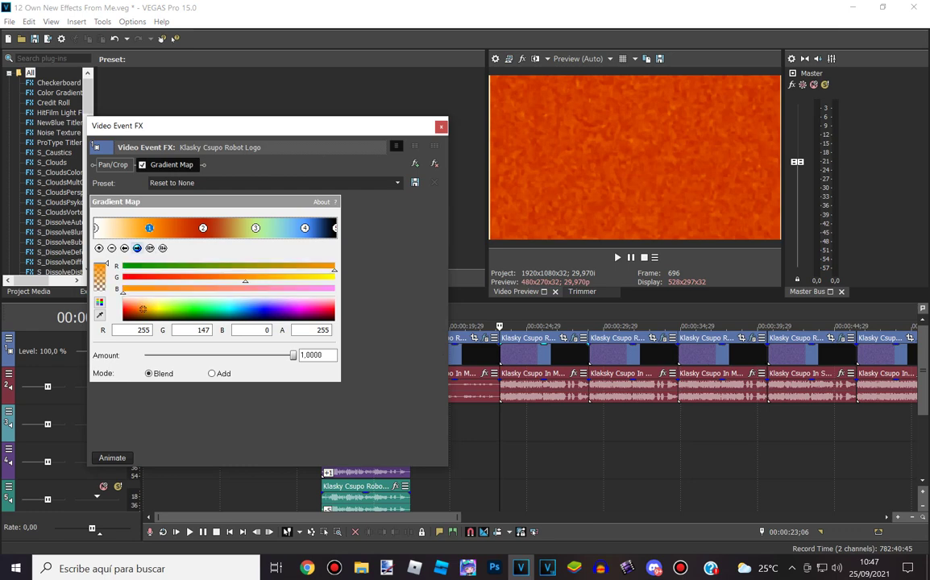
pyautogui.click(203, 228)
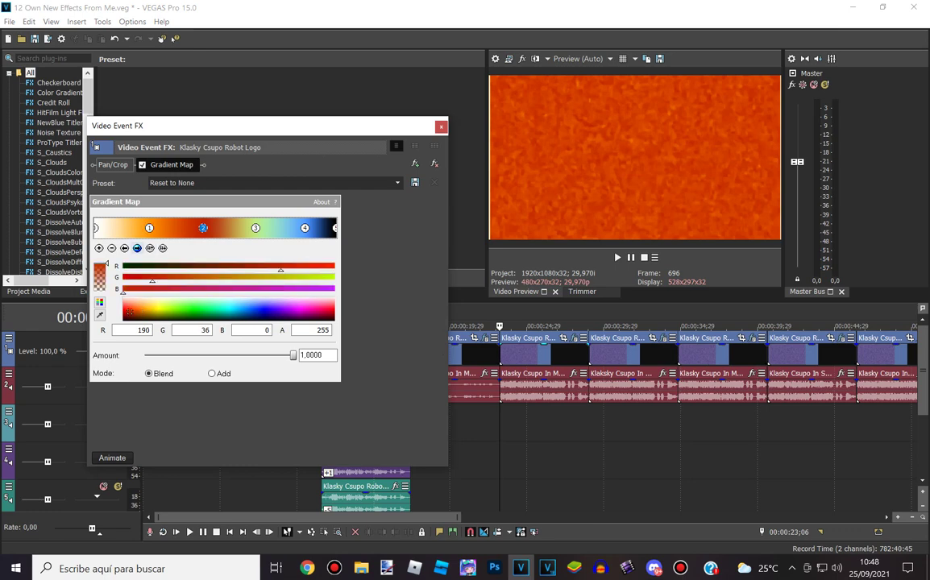
pyautogui.click(256, 228)
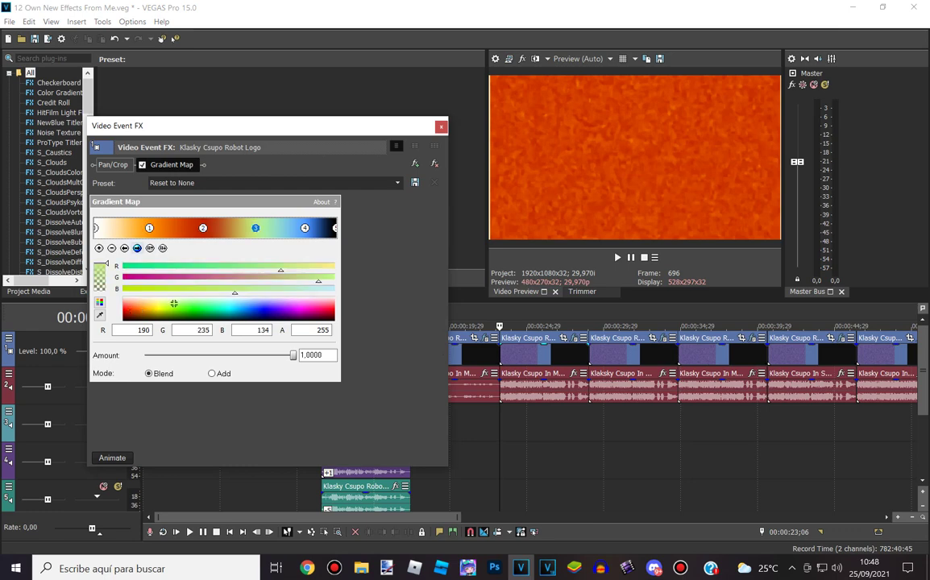
pyautogui.click(304, 228)
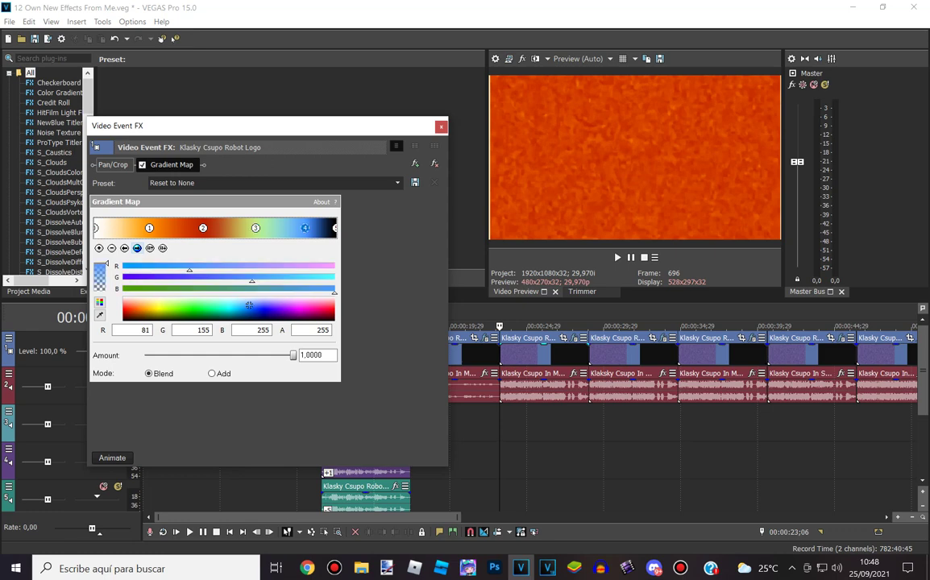
pyautogui.click(137, 248)
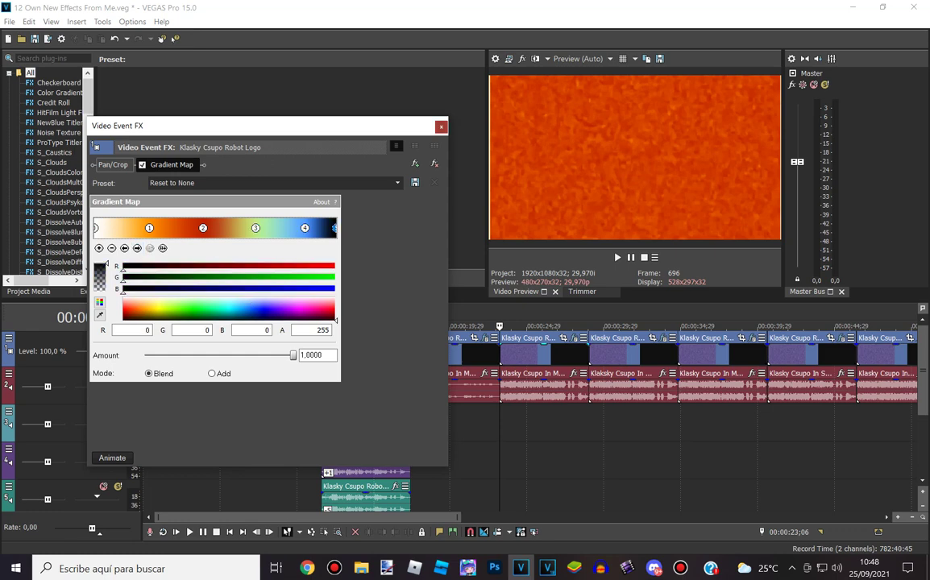
pyautogui.click(441, 127)
# - Preview the start of the sixth video event and examine the colour values of its Gradient Map control points
pyautogui.click(590, 326)
pyautogui.click(662, 338)
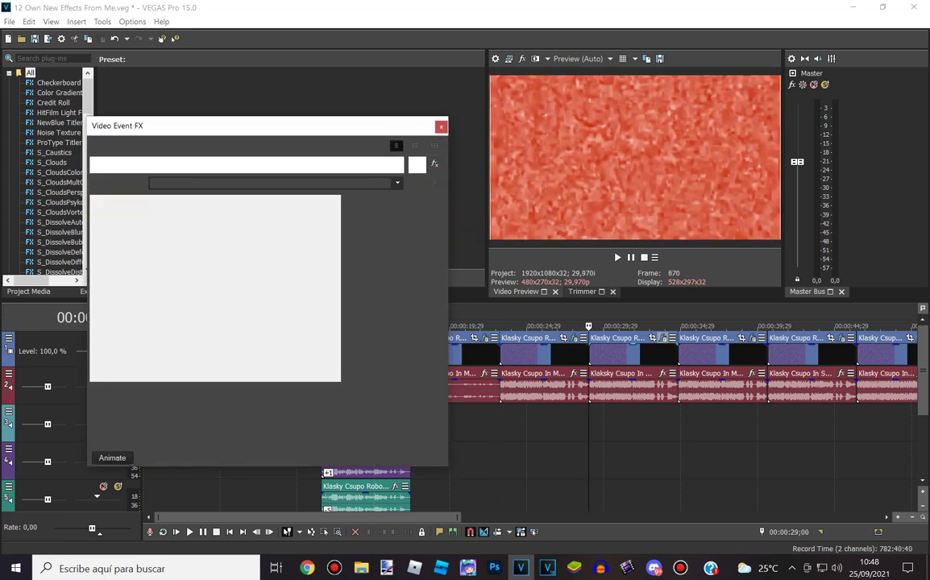
pyautogui.click(137, 248)
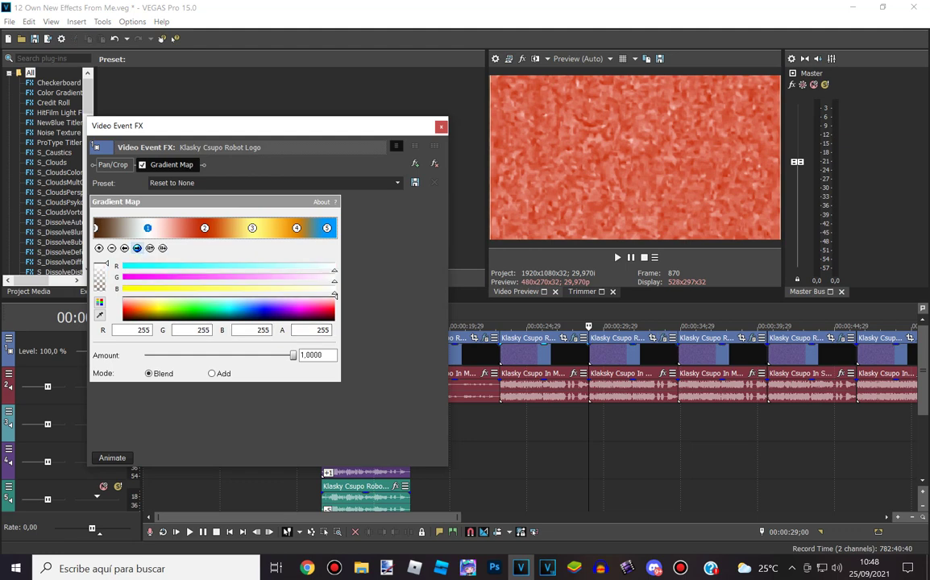
pyautogui.click(204, 228)
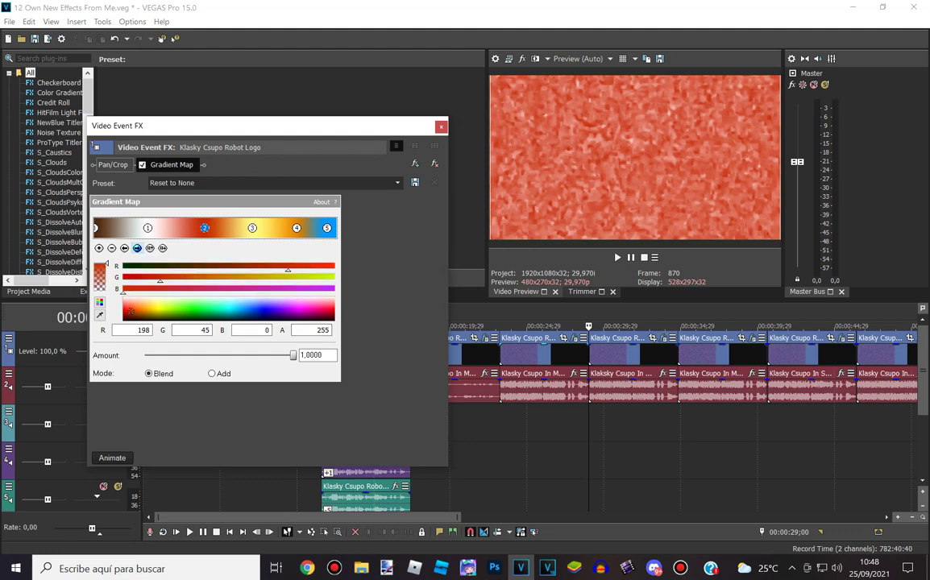
pyautogui.click(252, 228)
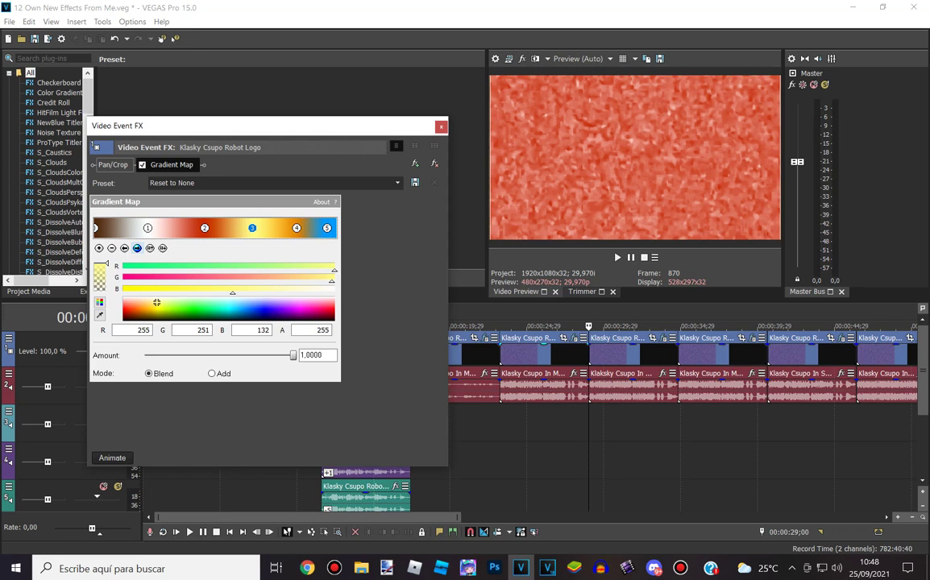
pyautogui.click(137, 249)
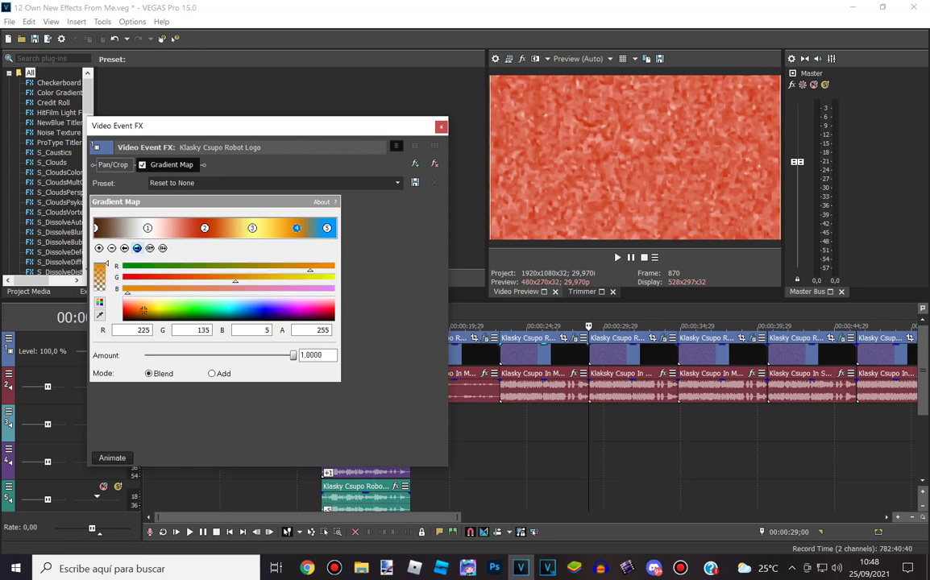
pyautogui.click(326, 228)
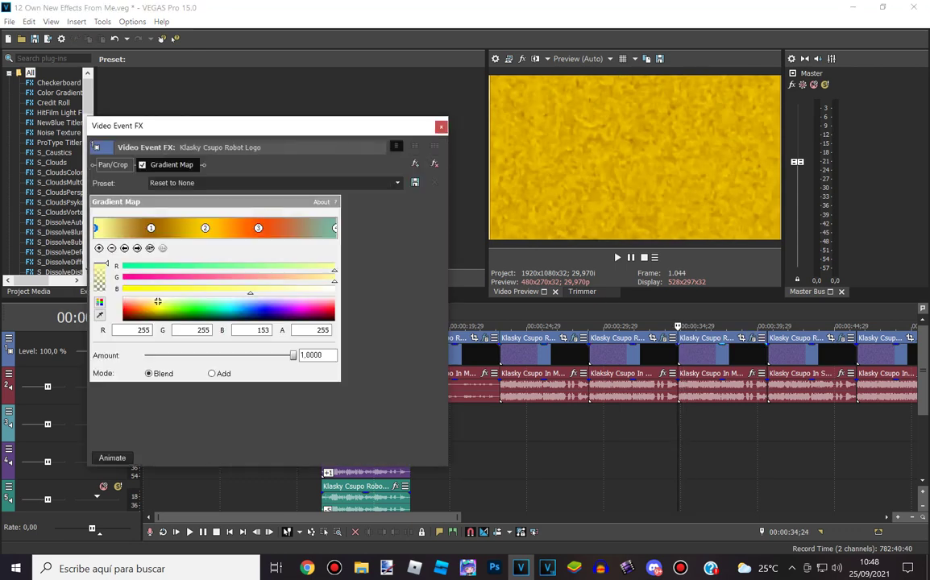
# - Examine the colour and alpha values of each Gradient Map control point in the seventh video event
pyautogui.click(137, 248)
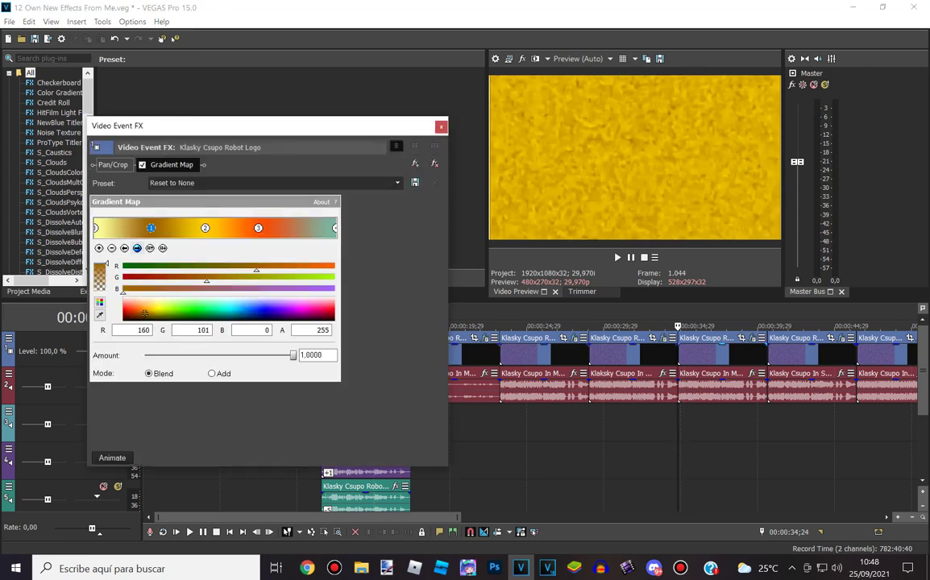
pyautogui.click(137, 248)
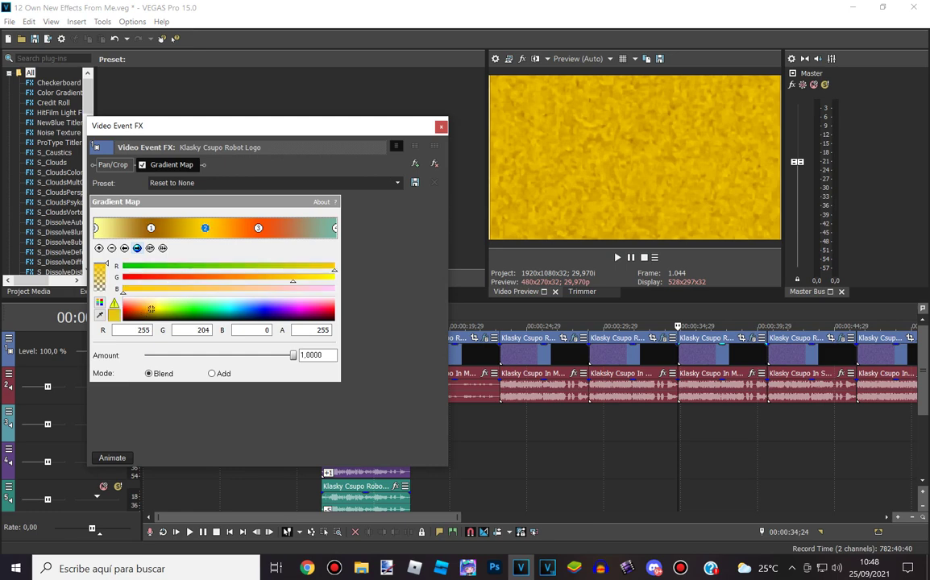
pyautogui.click(137, 249)
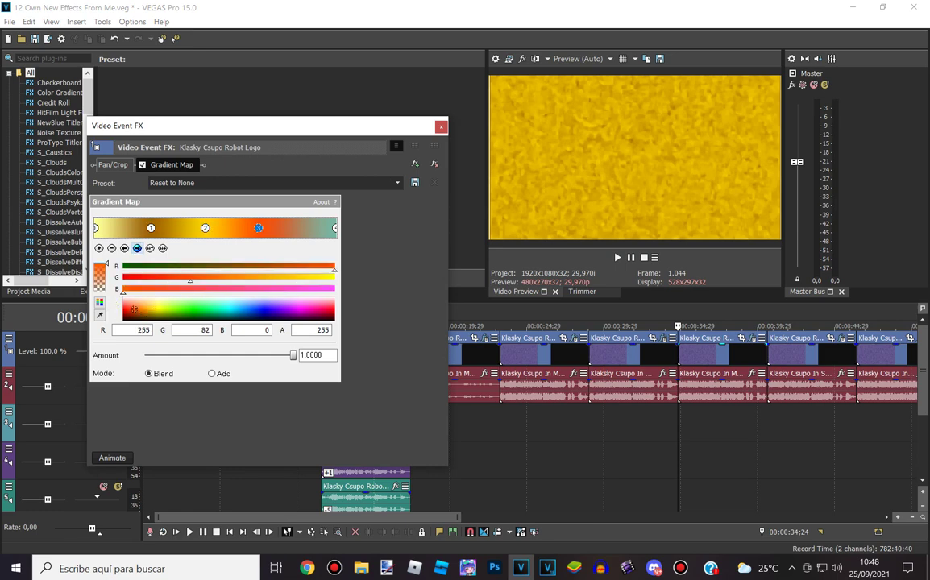
pyautogui.click(137, 248)
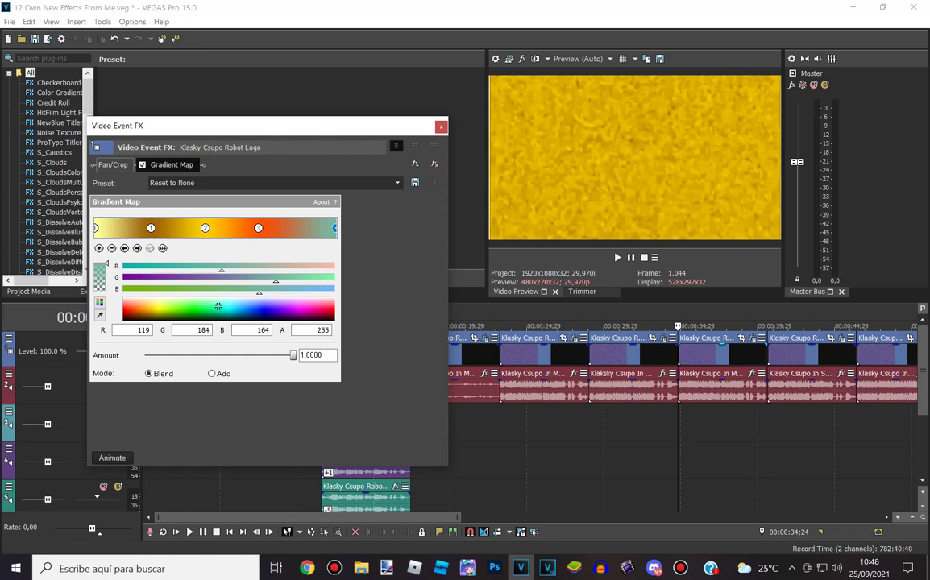
# - Preview the start of the eighth video event and examine the effect settings of its Rays plug-in
pyautogui.click(768, 419)
pyautogui.click(841, 339)
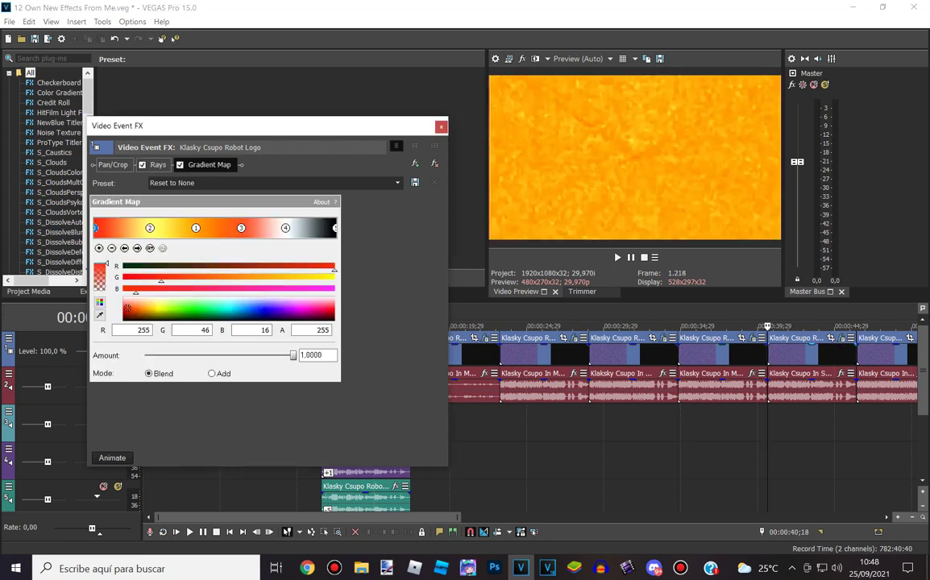
pyautogui.click(157, 165)
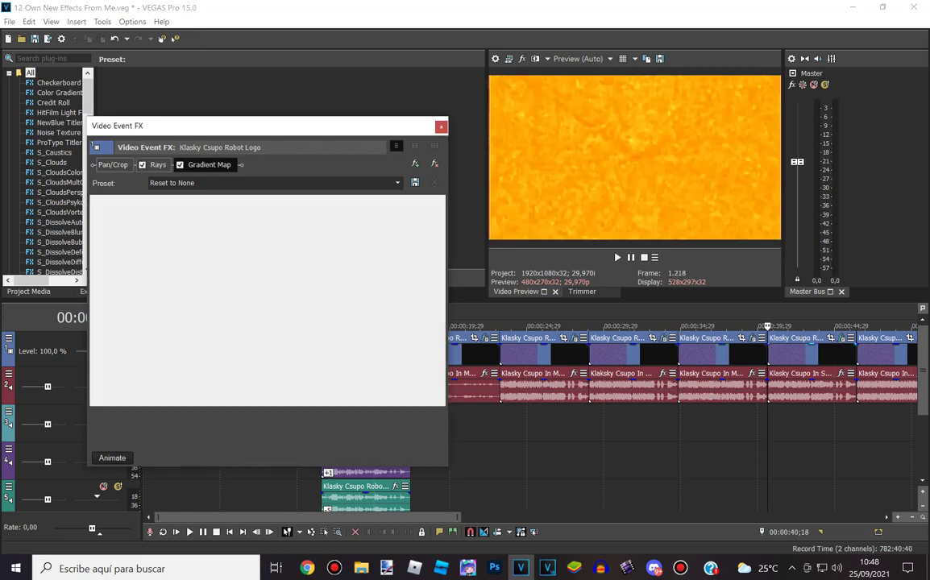
pyautogui.moveTo(236, 123); pyautogui.dragTo(270, 103)
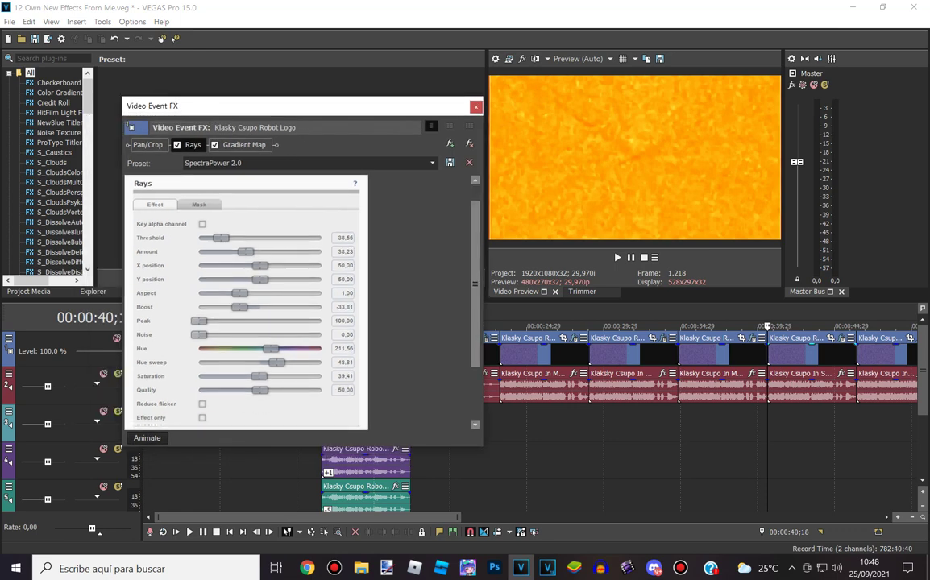
pyautogui.scroll(-1, 245, 302)
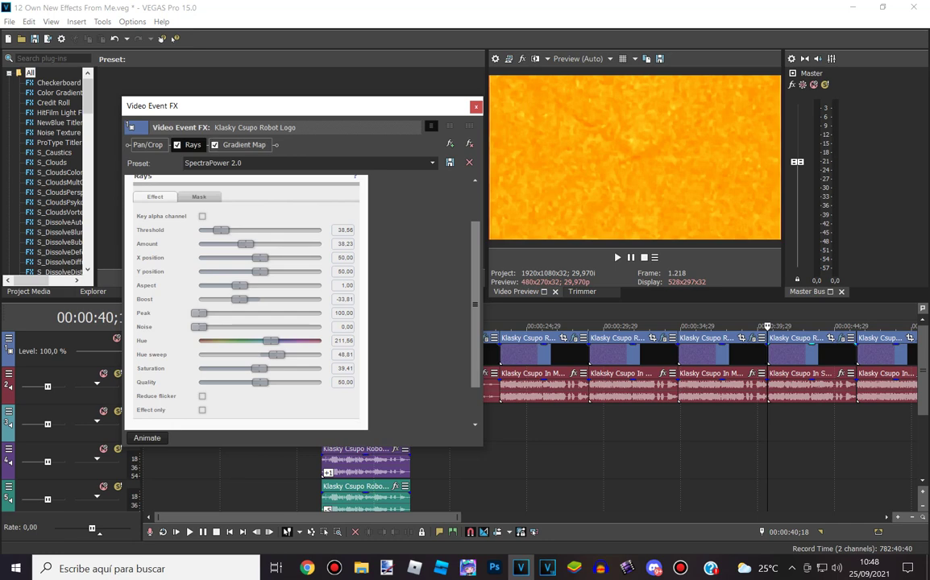
# - Examine the eighth video event's Gradient Map control point colours, and close its effects
pyautogui.click(243, 145)
pyautogui.click(172, 229)
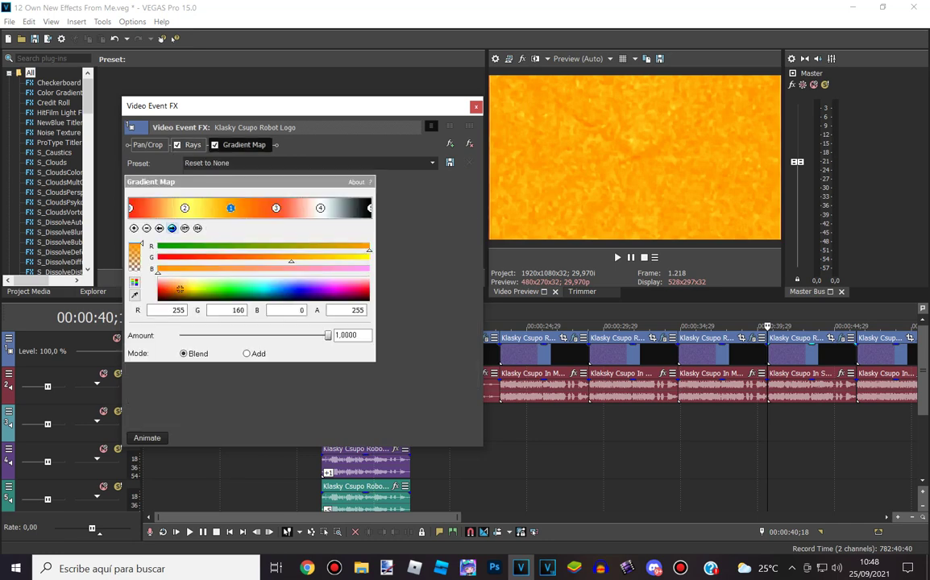
pyautogui.click(185, 208)
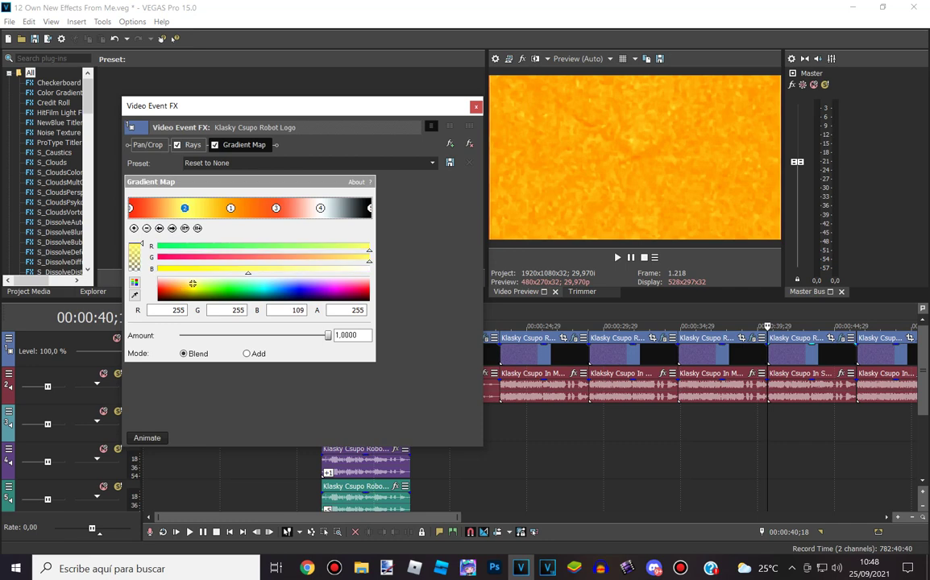
pyautogui.click(231, 208)
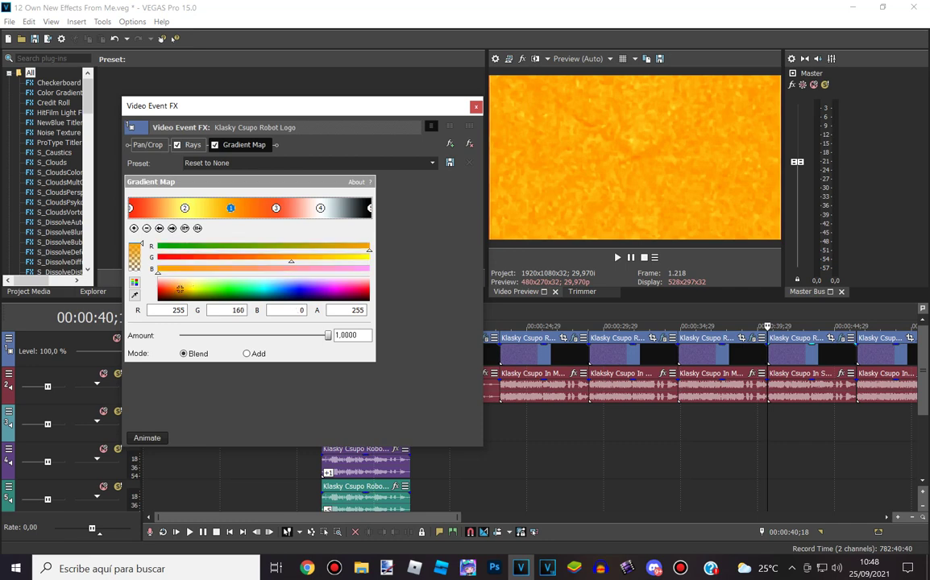
pyautogui.click(276, 208)
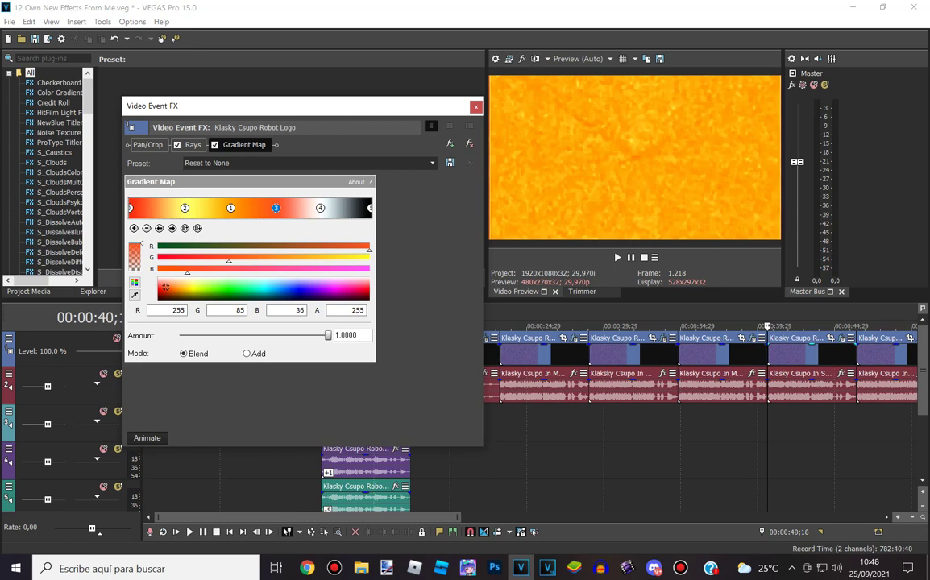
pyautogui.click(321, 207)
pyautogui.click(475, 106)
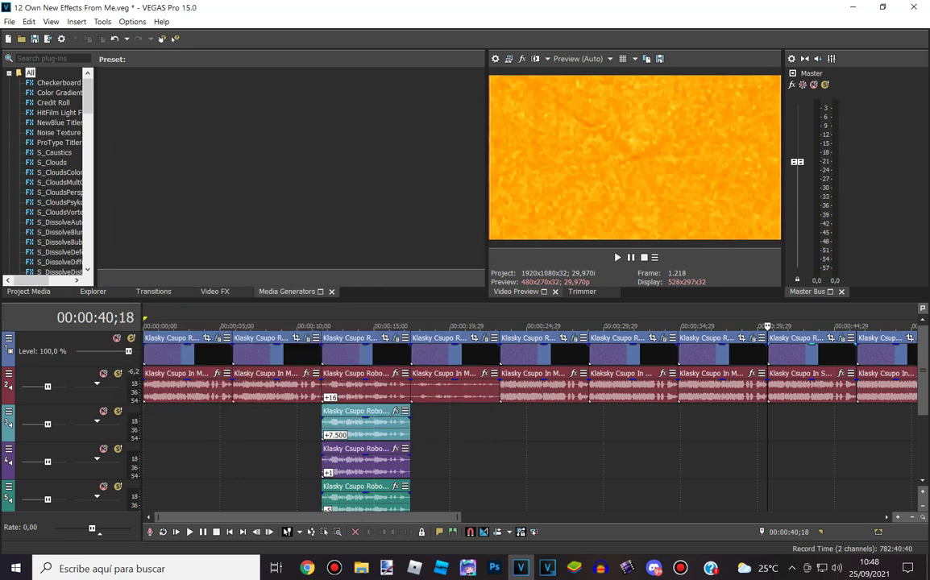
# - Preview the middle of the eighth video event and the start of the ninth
pyautogui.click(812, 444)
pyautogui.click(851, 443)
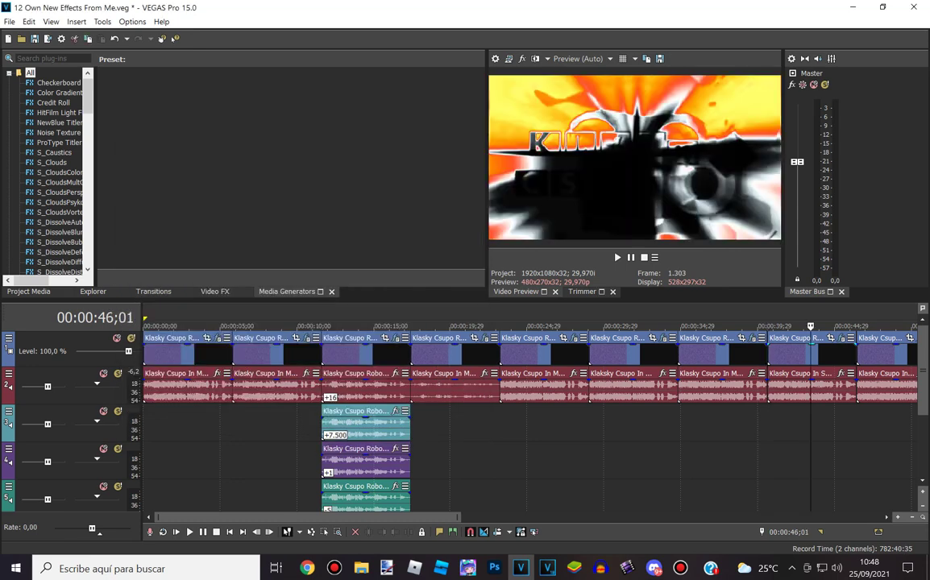
pyautogui.click(857, 443)
pyautogui.scroll(-3, 857, 443)
pyautogui.scroll(2, 857, 443)
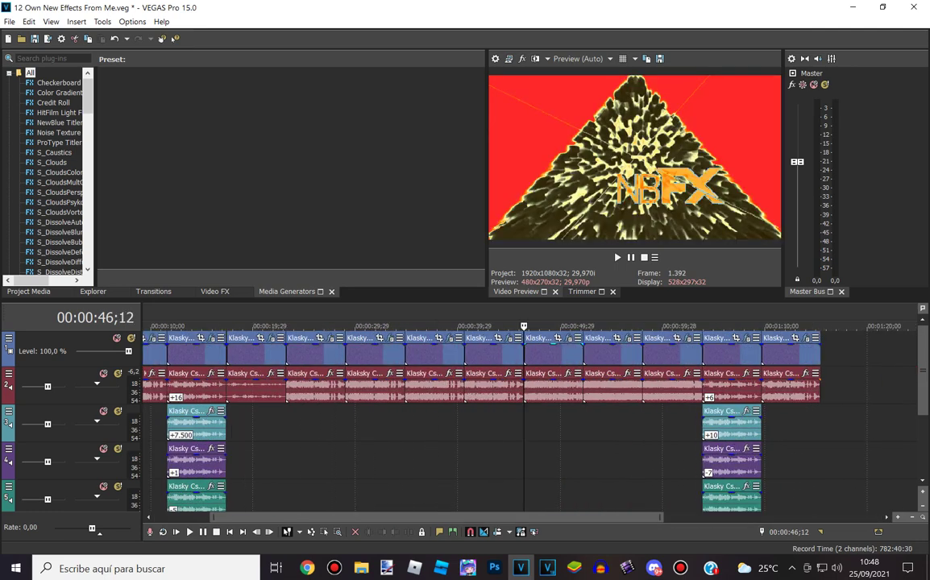
# - Examine the Deform and NewBlue LE Light Rays settings of the ninth video event
pyautogui.click(569, 338)
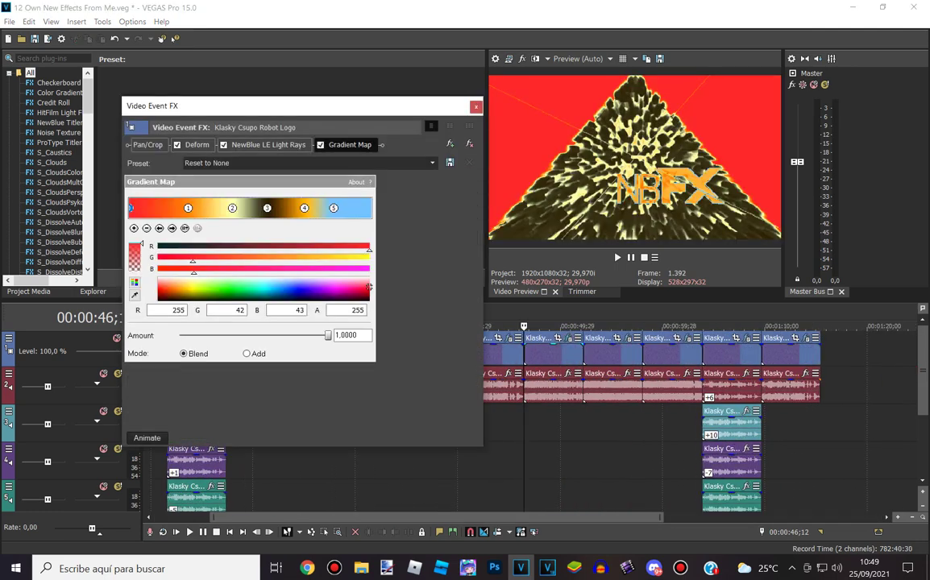
pyautogui.click(196, 145)
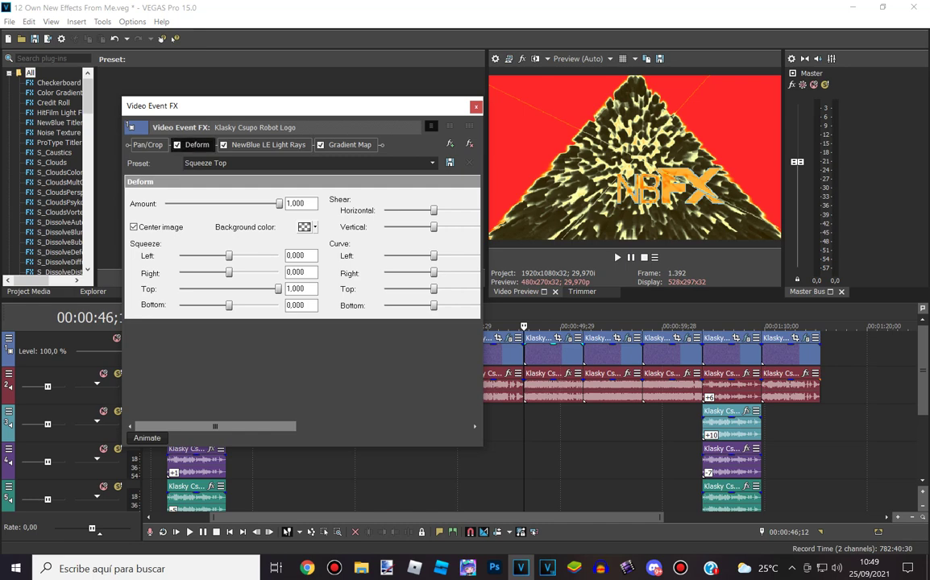
pyautogui.moveTo(215, 426)
pyautogui.mouseDown()
pyautogui.moveTo(373, 426)
pyautogui.moveTo(215, 427)
pyautogui.mouseUp()
pyautogui.click(269, 145)
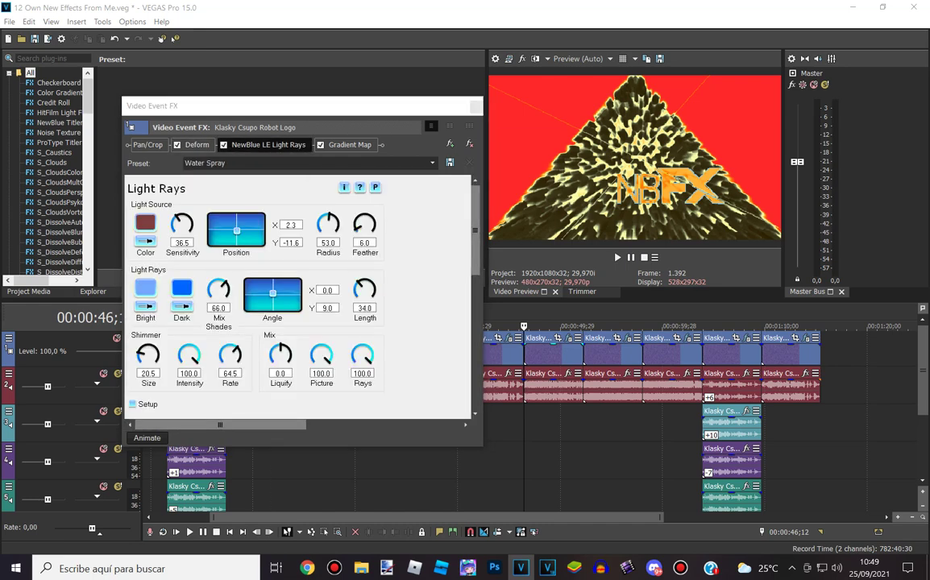
pyautogui.click(610, 144)
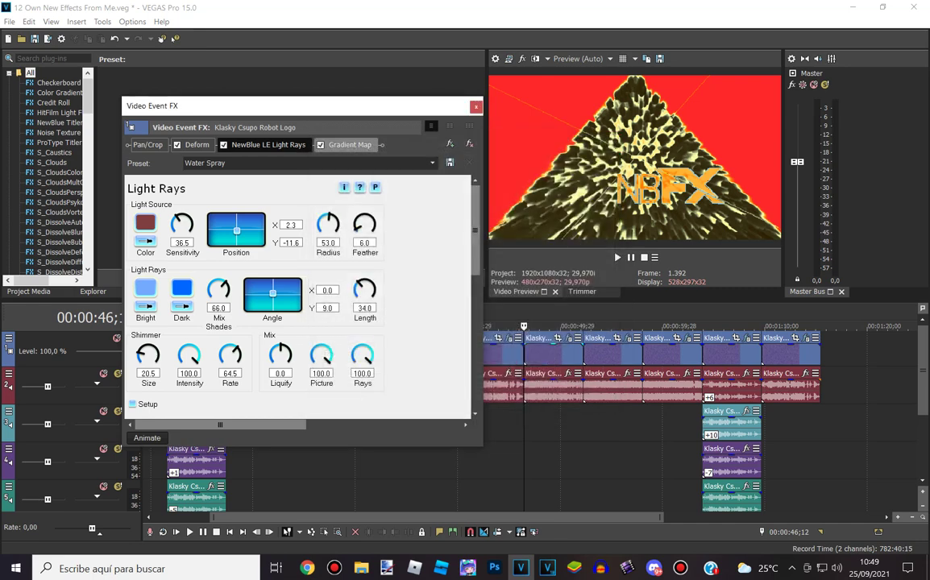
# - Examine the colour values of each Gradient Map control point in the ninth video event, and close its effects
pyautogui.click(350, 144)
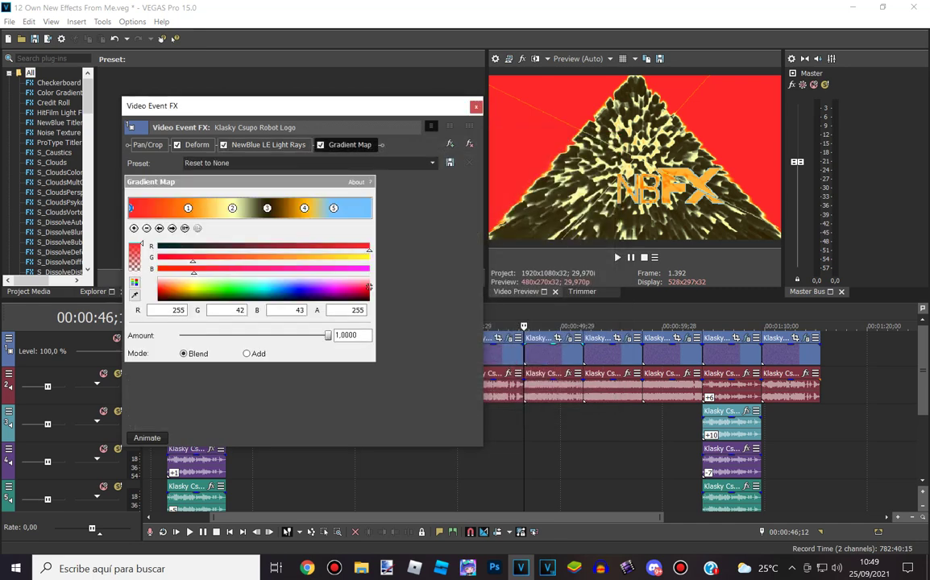
pyautogui.click(187, 208)
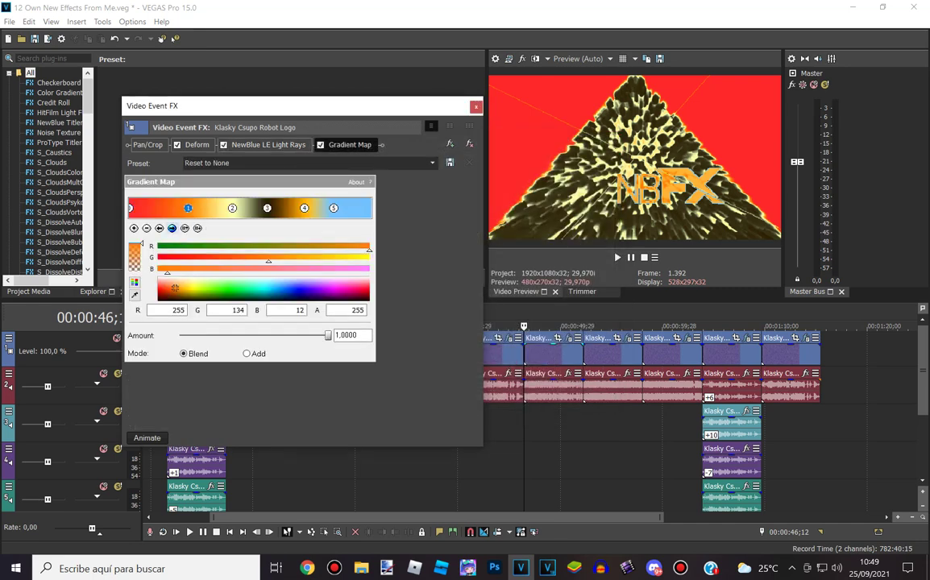
pyautogui.click(171, 228)
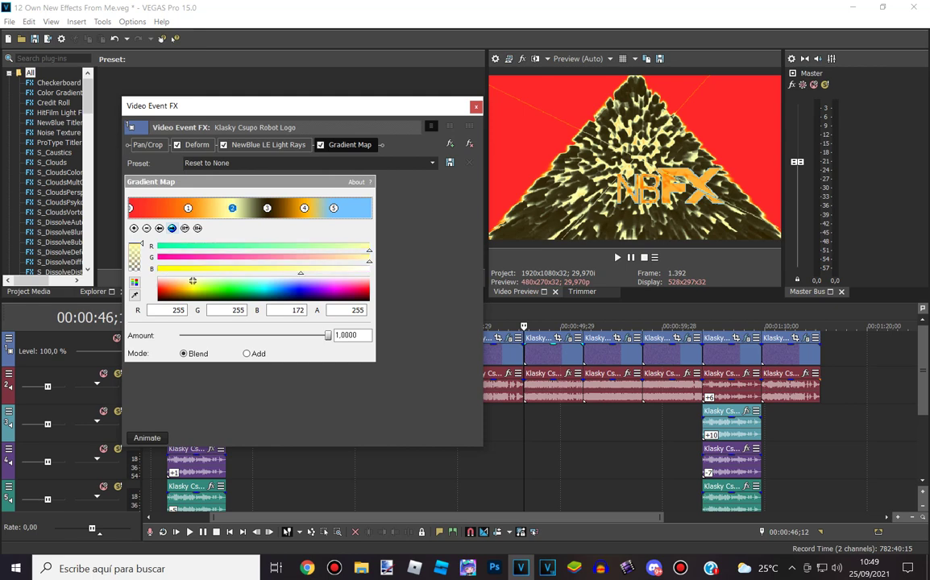
pyautogui.click(267, 208)
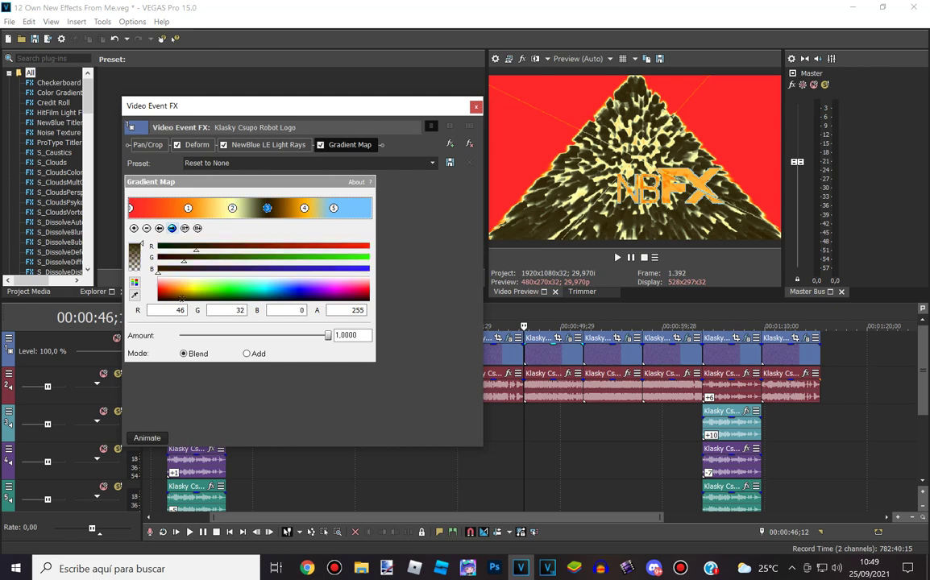
pyautogui.click(304, 207)
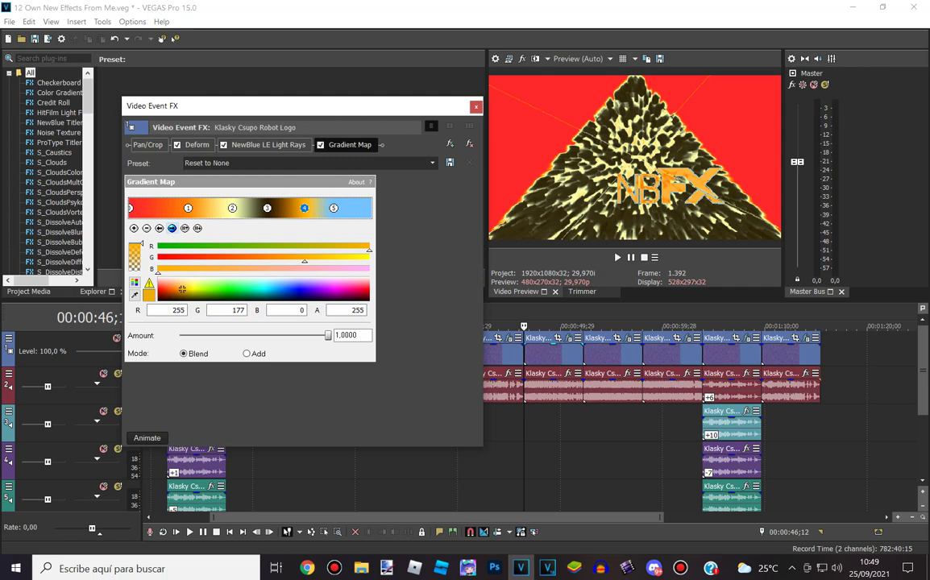
pyautogui.click(333, 207)
pyautogui.click(476, 106)
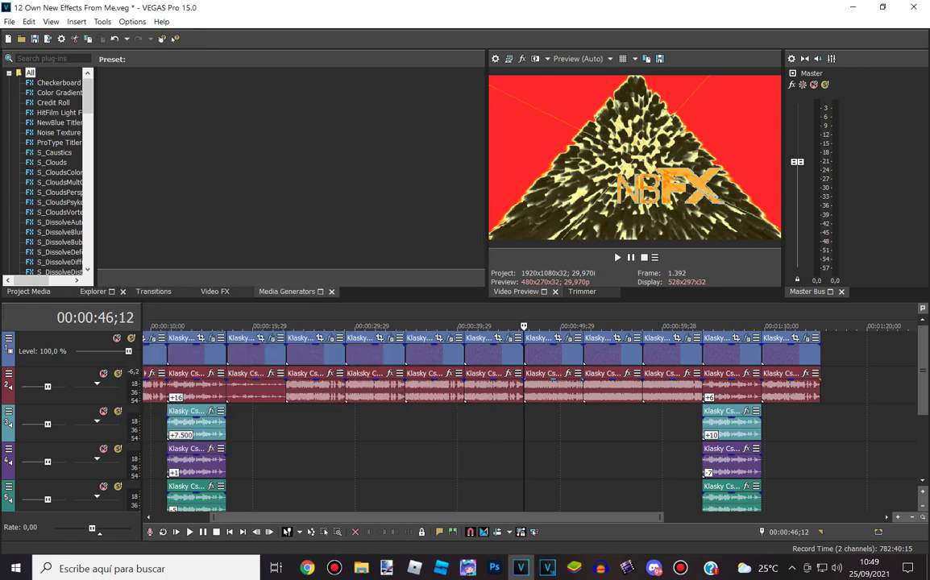
# - Examine the TV Simulator, Rays and Glow settings of the tenth video event
pyautogui.click(583, 326)
pyautogui.click(628, 339)
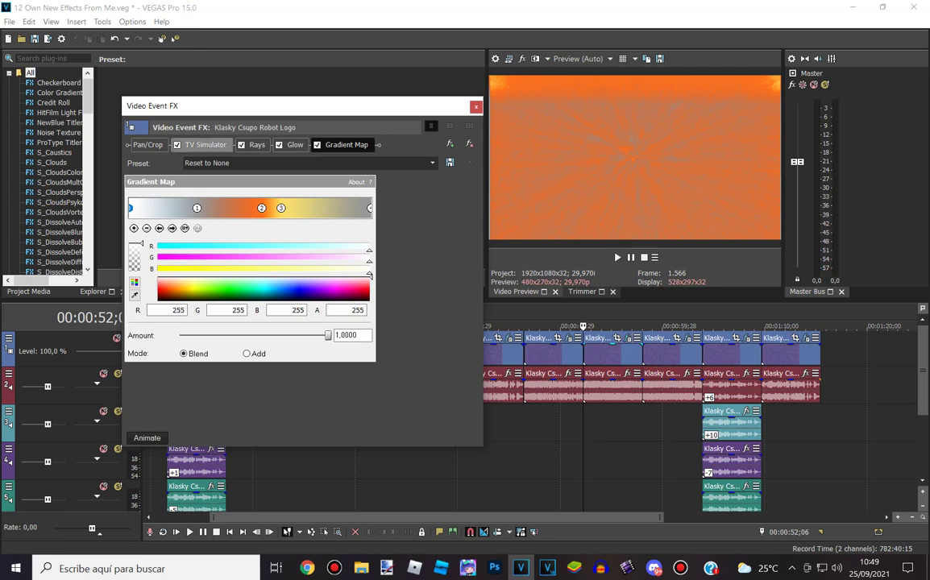
pyautogui.click(206, 144)
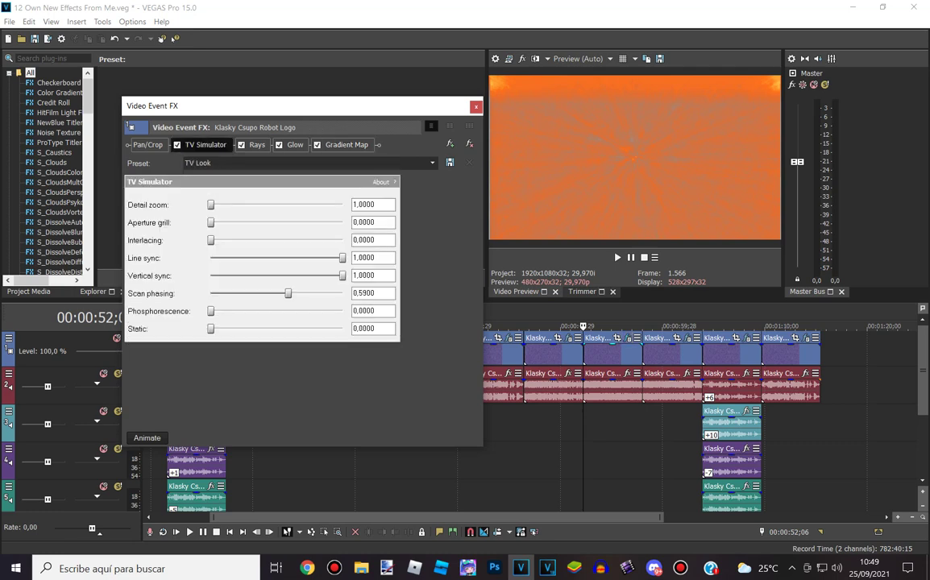
pyautogui.click(257, 145)
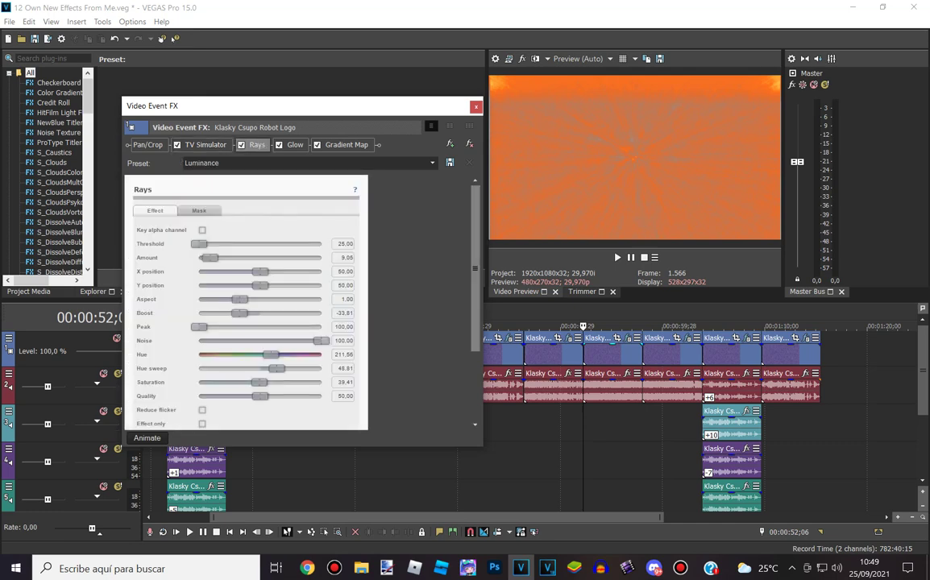
pyautogui.click(295, 145)
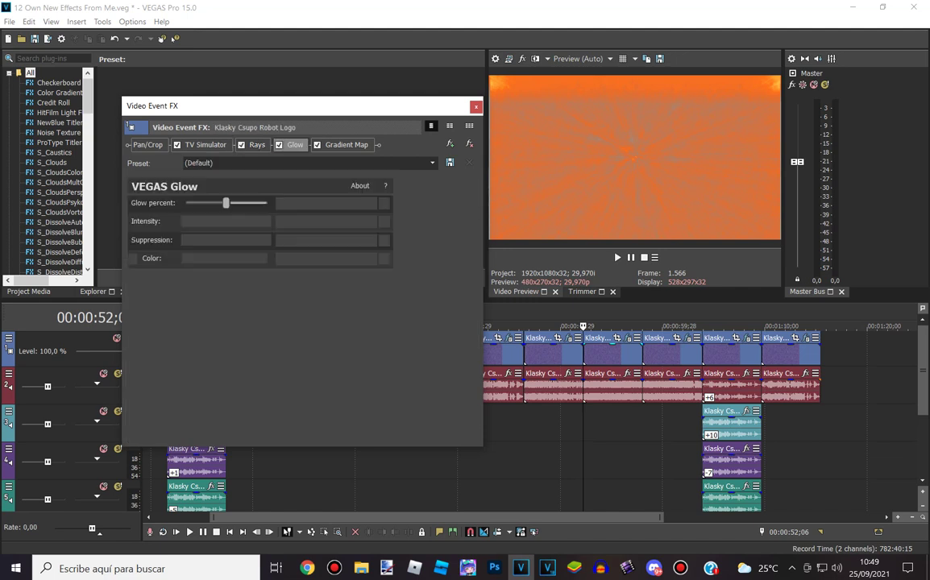
# - Examine the colour values of the Gradient Map control points in the tenth video event, and close its effects
pyautogui.click(347, 145)
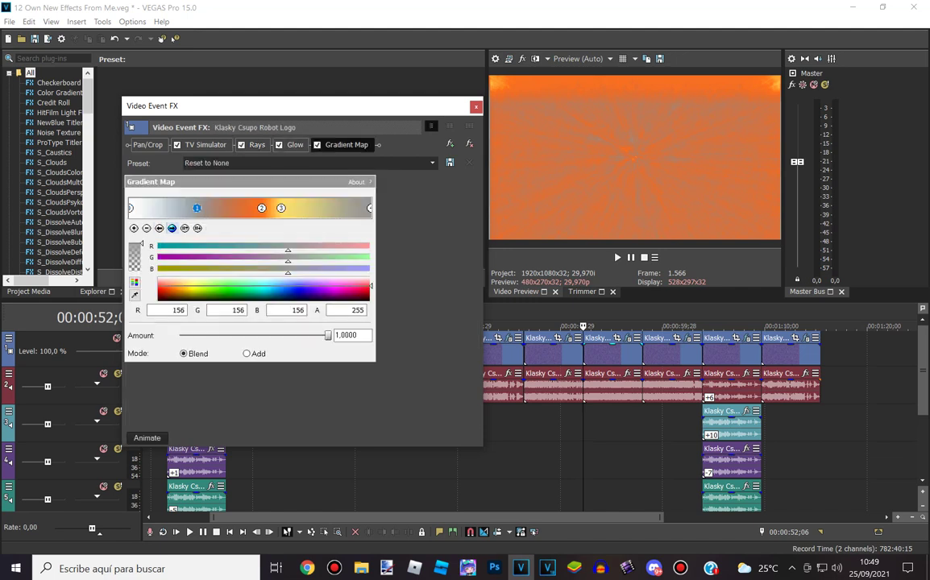
pyautogui.click(261, 208)
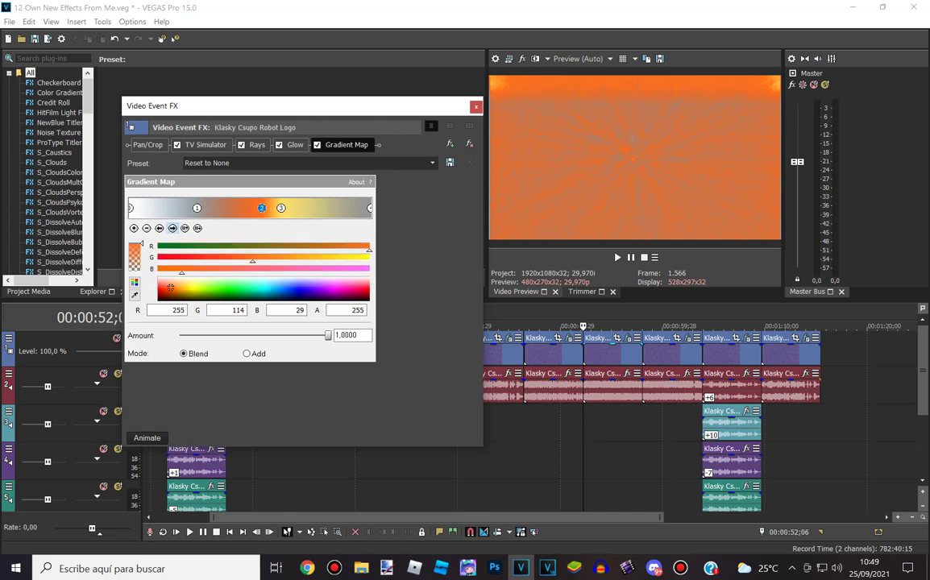
pyautogui.click(281, 208)
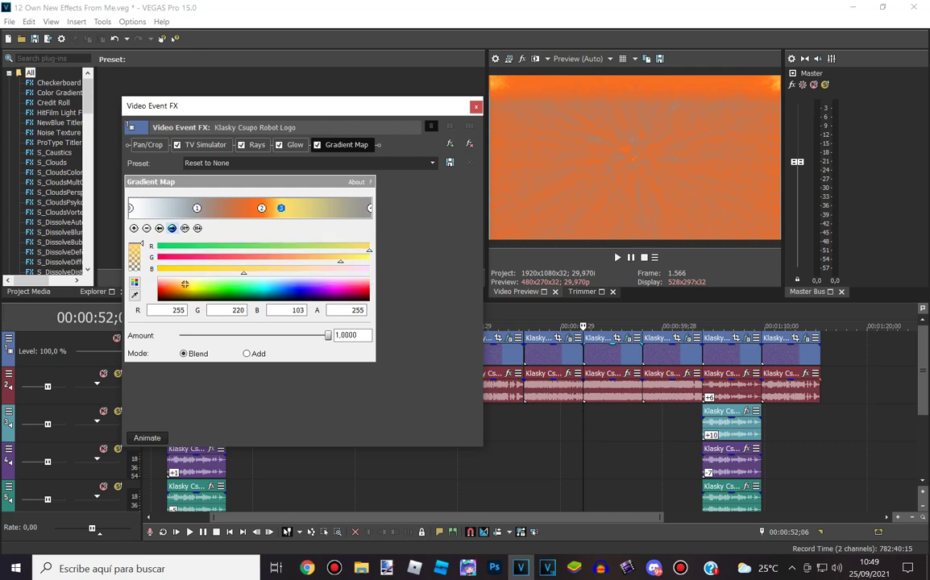
pyautogui.click(172, 228)
pyautogui.click(476, 106)
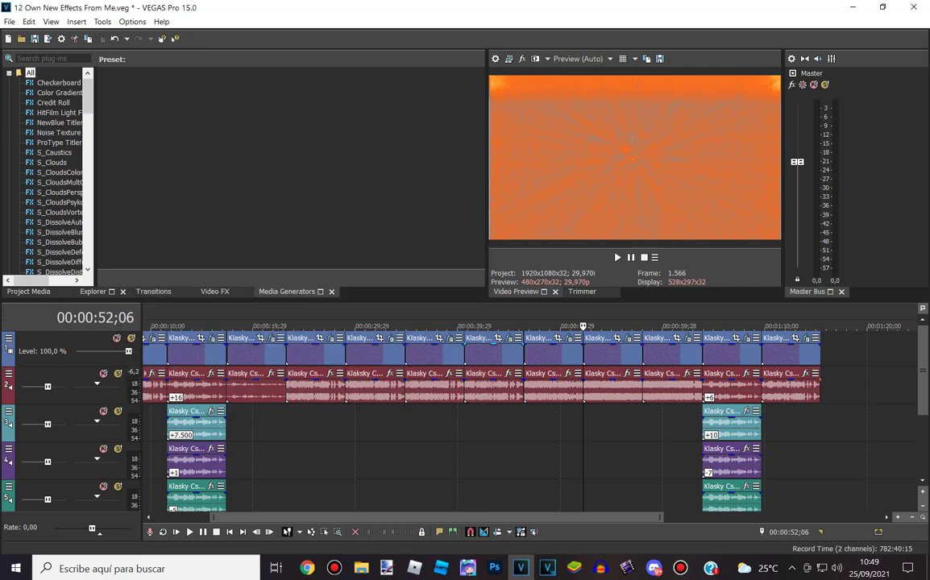
# - Examine the Glint, Color Curves and NewBlue LE Light Rays settings of the eleventh video event
pyautogui.click(643, 448)
pyautogui.click(687, 338)
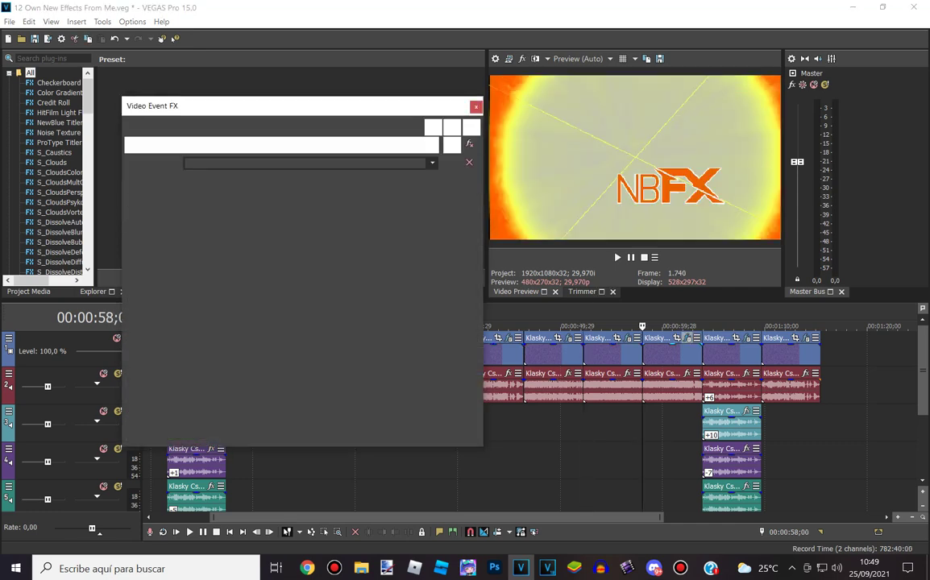
pyautogui.click(193, 145)
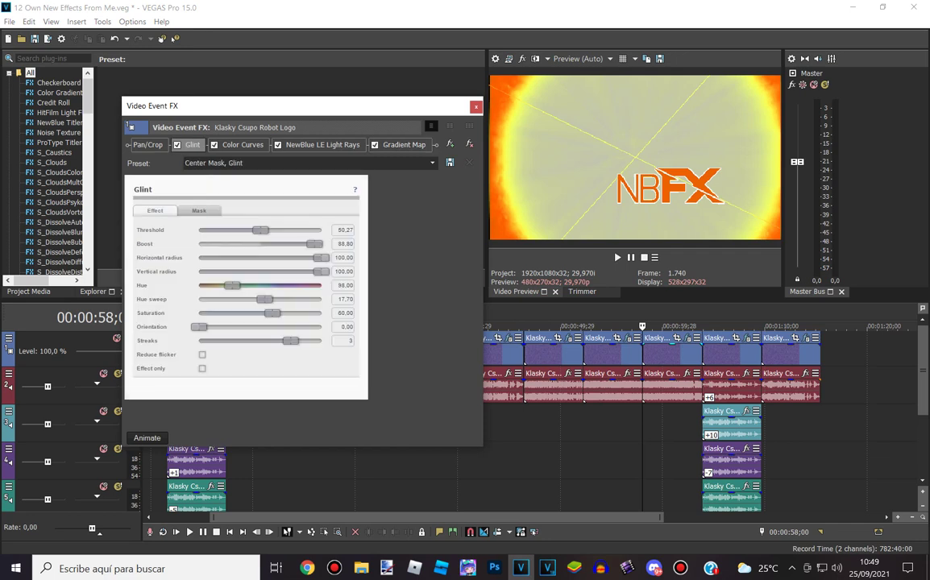
pyautogui.click(241, 144)
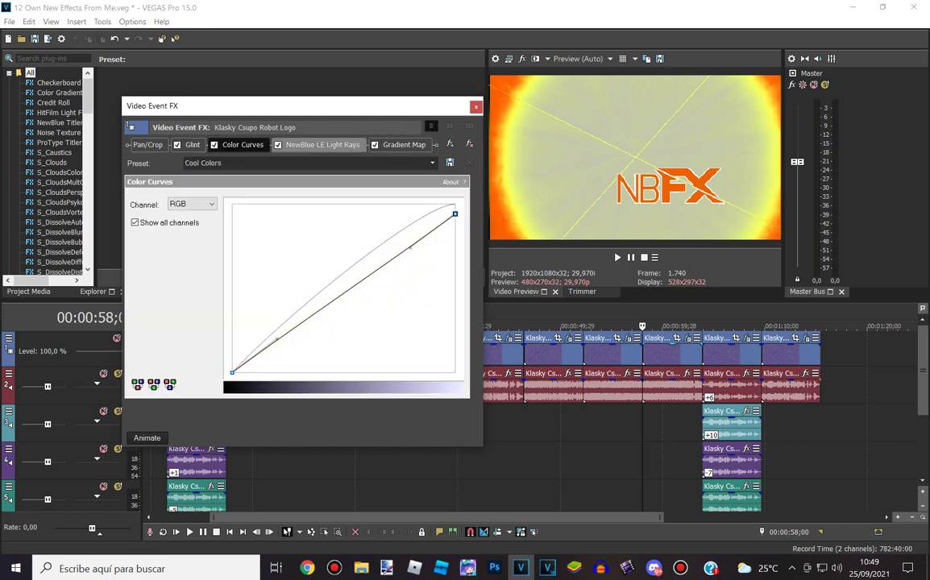
pyautogui.click(322, 144)
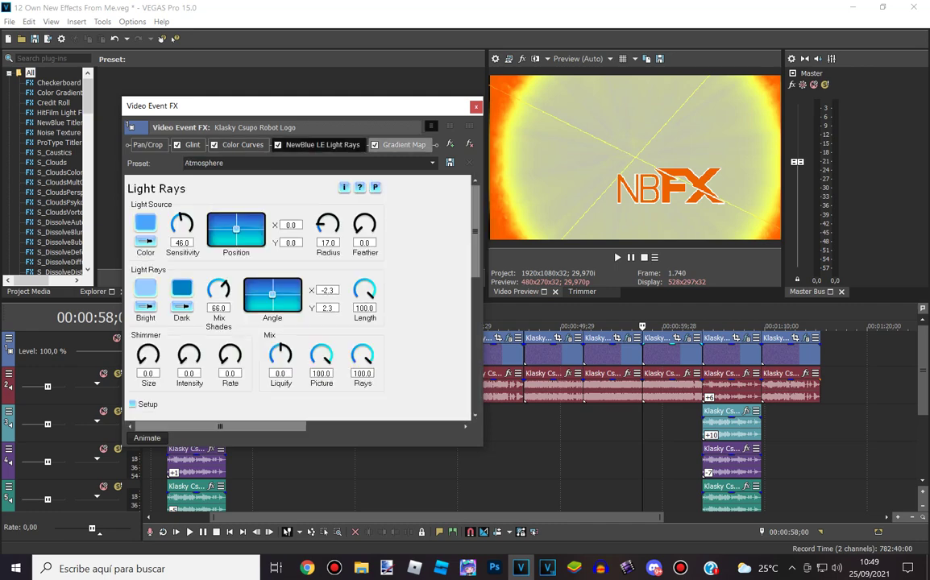
# - Examine the colour values of the Gradient Map control points in the eleventh video event, and close its effects
pyautogui.click(404, 145)
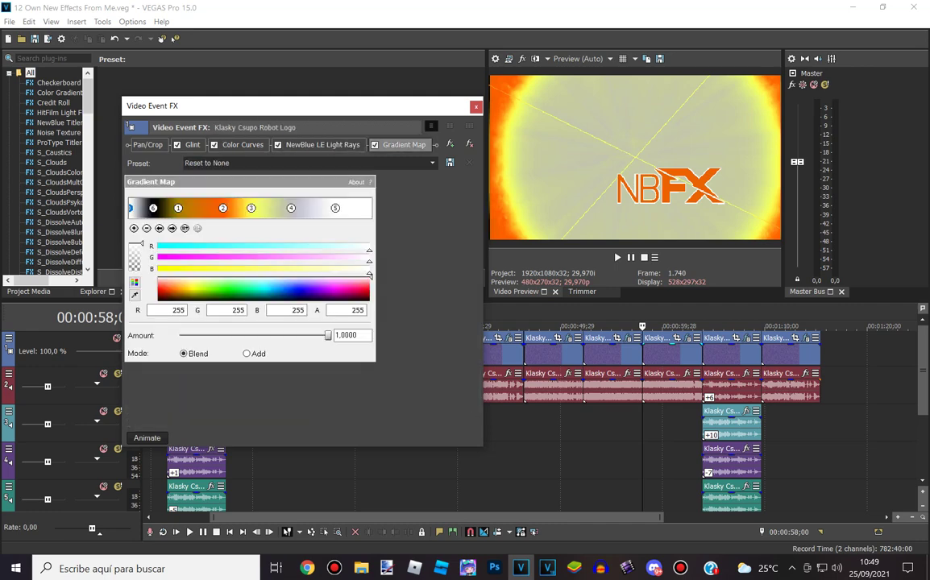
pyautogui.click(178, 208)
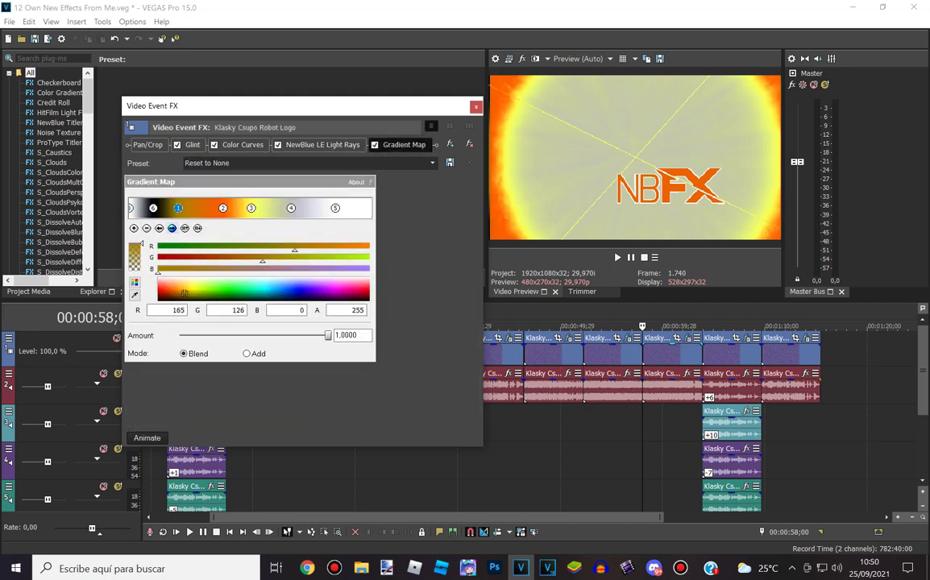
pyautogui.click(153, 207)
pyautogui.click(178, 208)
pyautogui.click(224, 208)
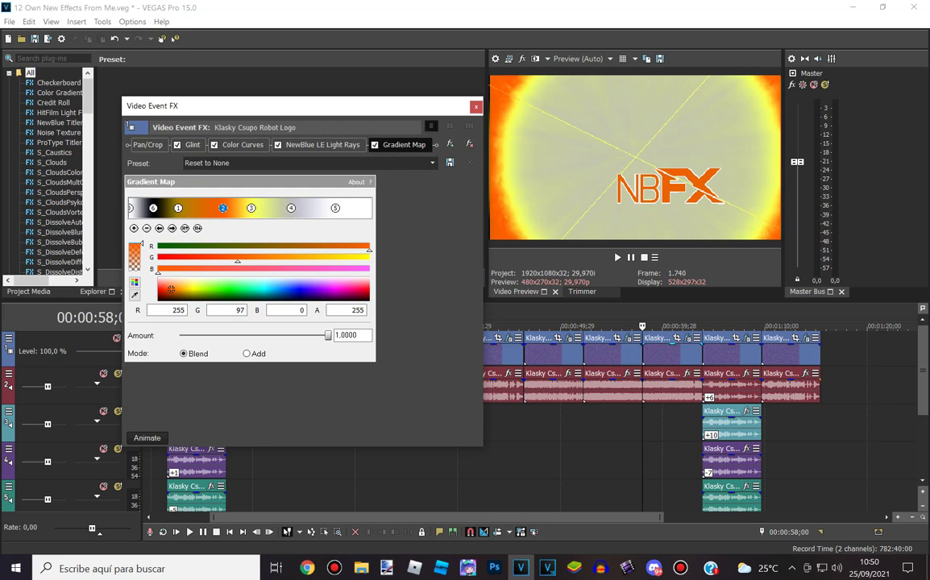
pyautogui.click(251, 208)
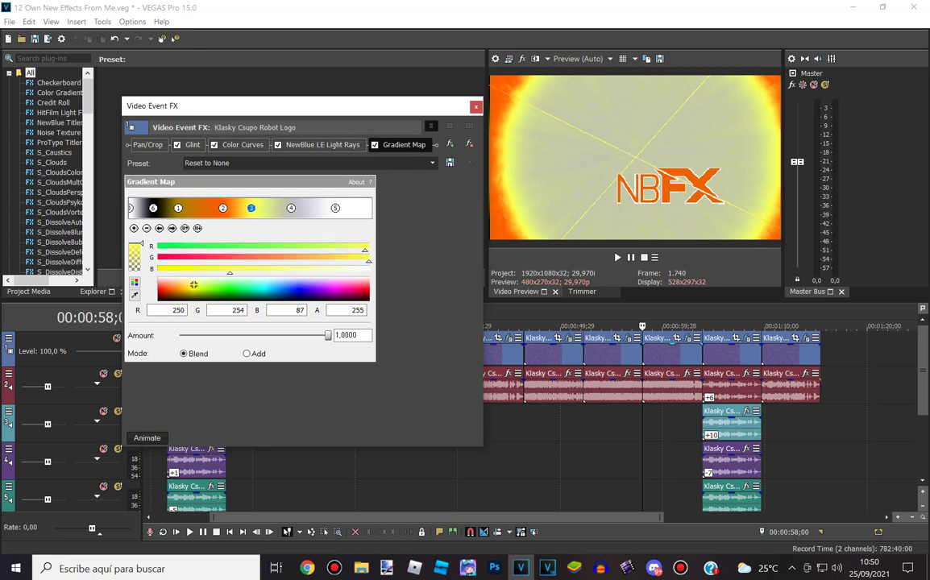
pyautogui.click(291, 208)
pyautogui.click(335, 208)
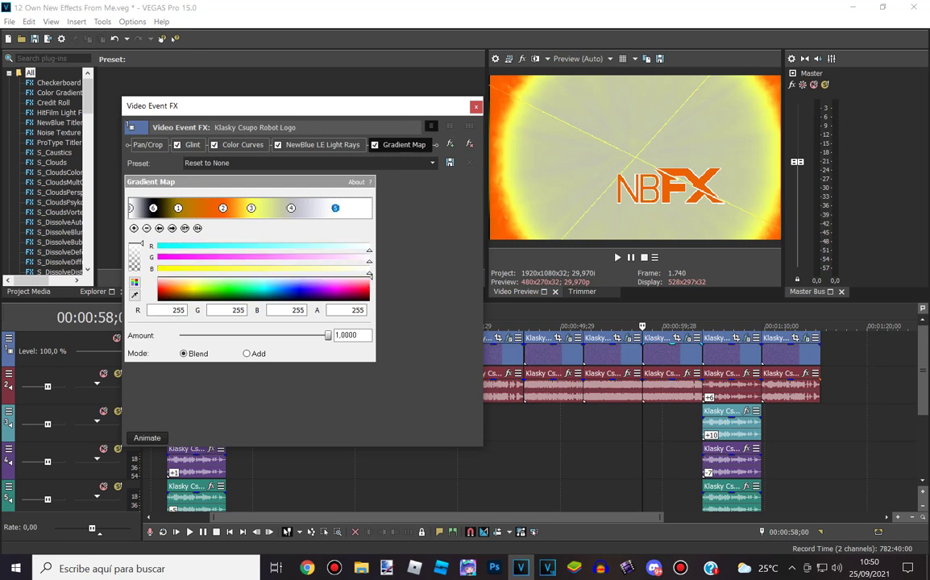
pyautogui.press('Escape')
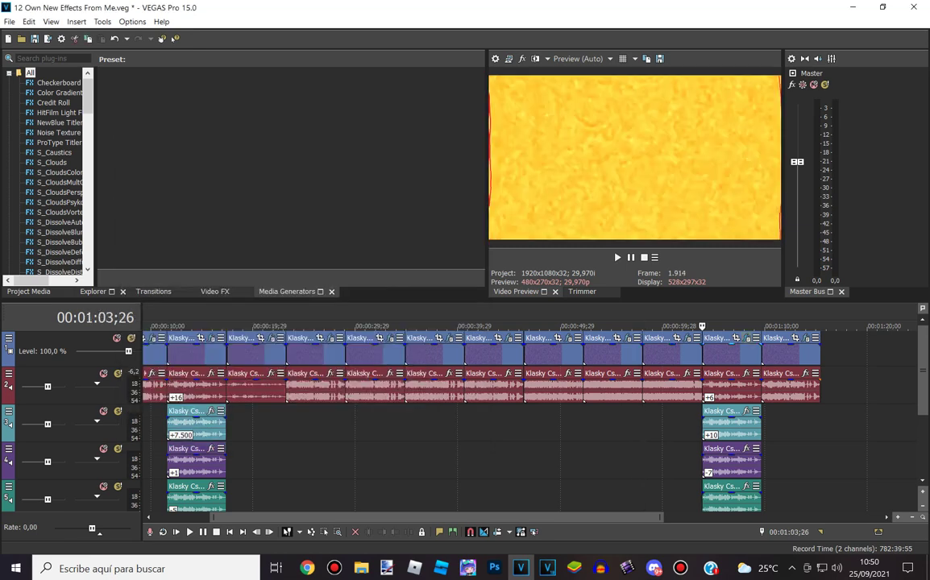
# - Examine the Gradient Map control point colours and TV Simulator settings of the twelfth video event, and close its effects
pyautogui.click(746, 338)
pyautogui.click(205, 145)
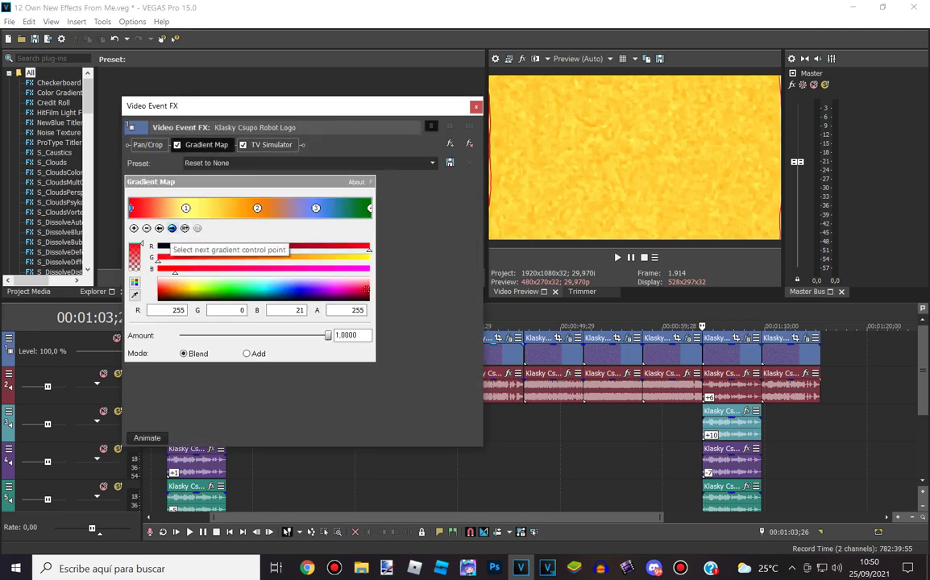
pyautogui.click(172, 229)
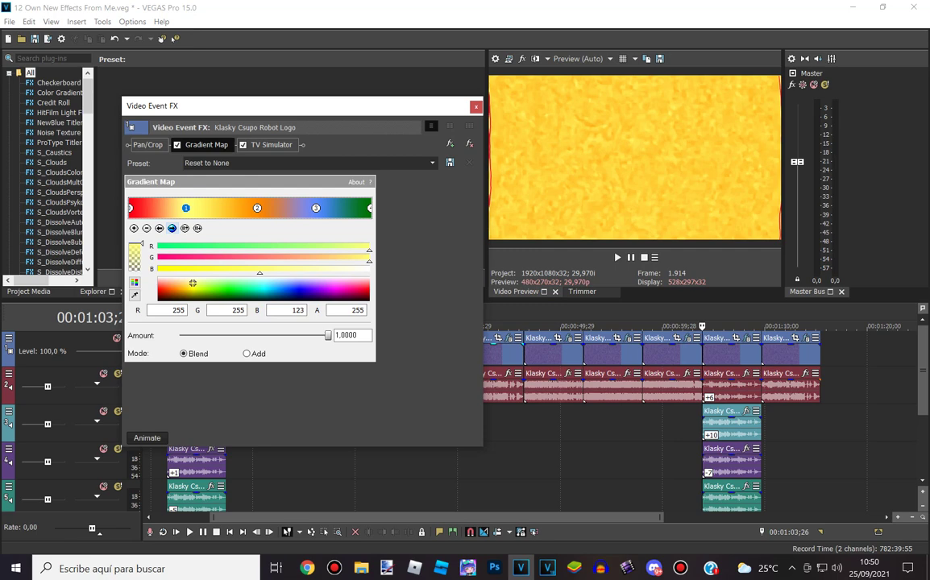
pyautogui.click(171, 229)
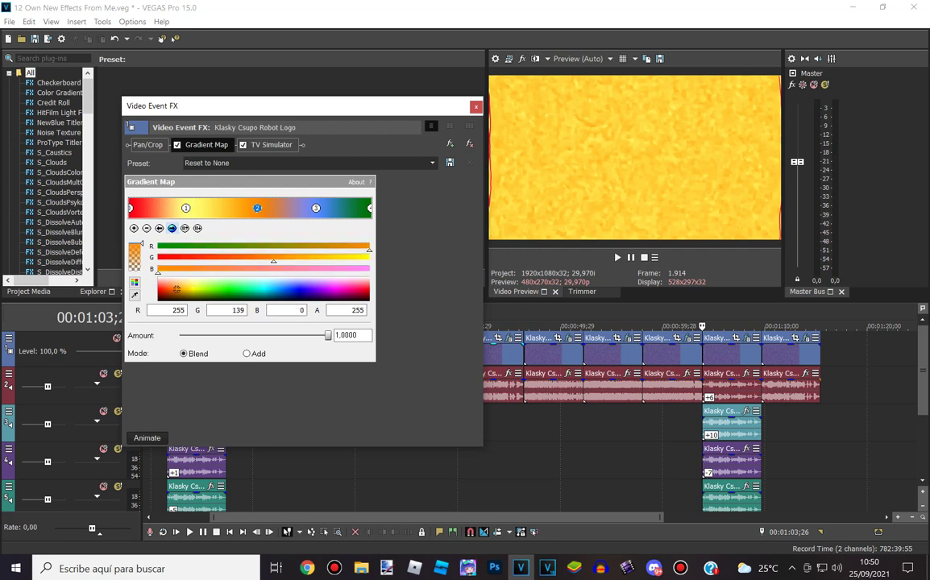
pyautogui.click(171, 228)
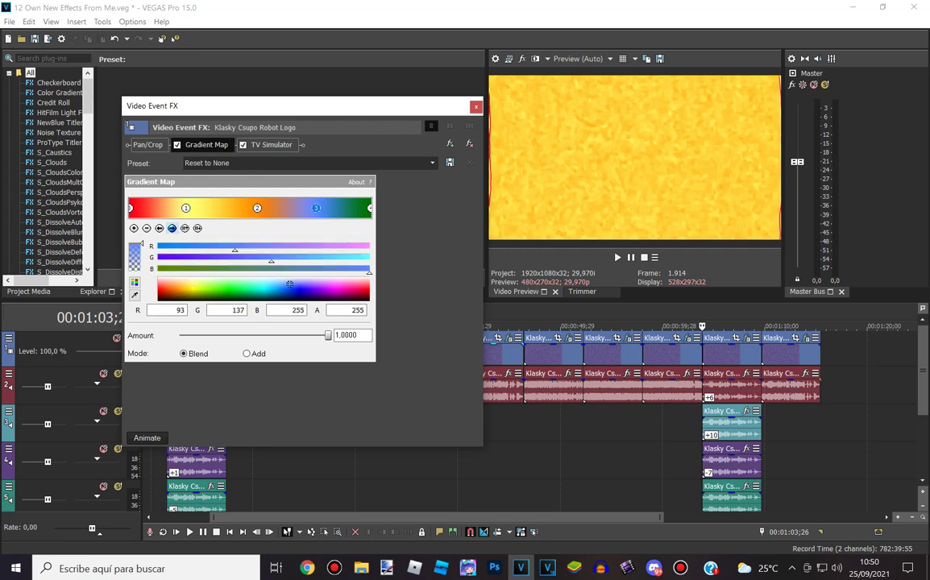
pyautogui.click(271, 145)
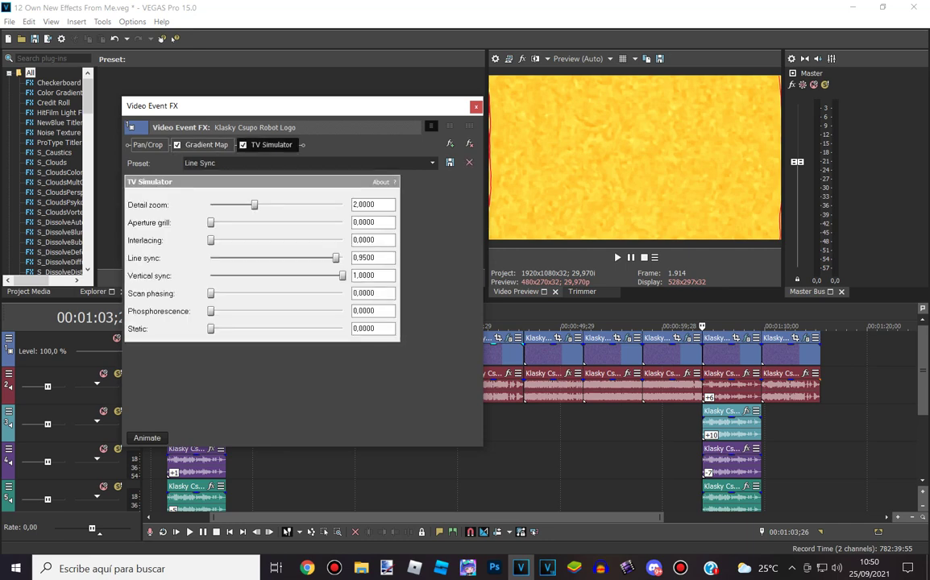
pyautogui.click(476, 106)
# - Inspect the stacked audio events below the twelfth video event, and check the properties of the one on track 4
pyautogui.scroll(3, 532, 403)
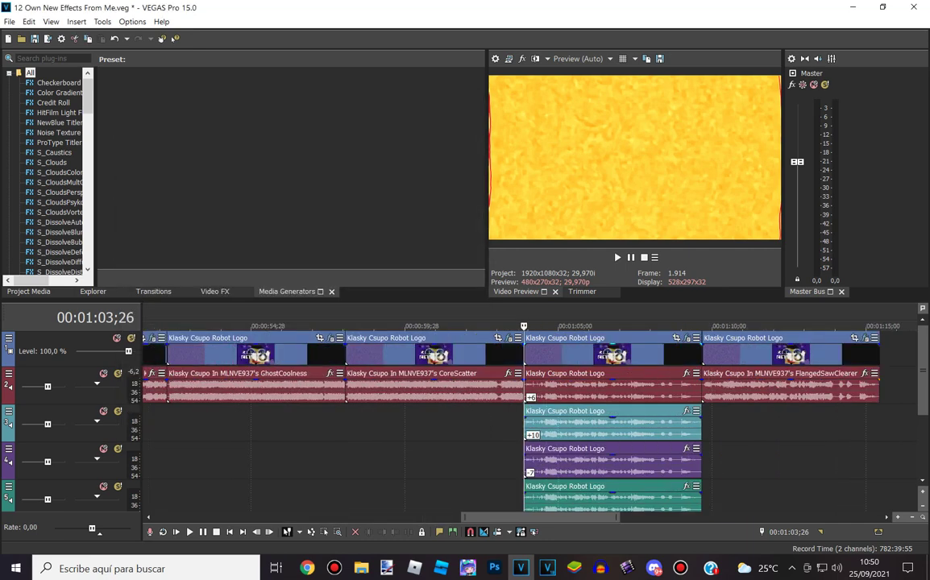
pyautogui.hotkey('ctrl', 'q')
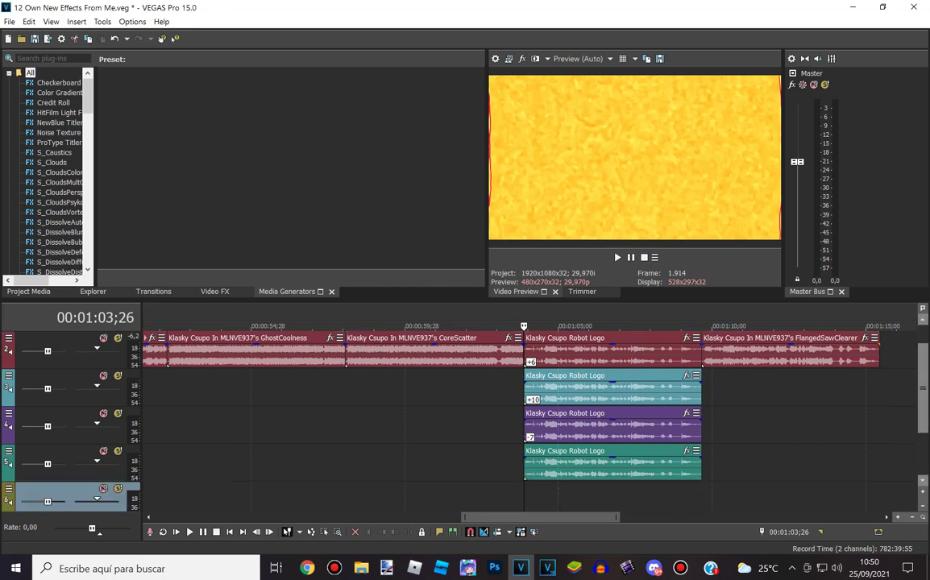
pyautogui.rightClick(550, 425)
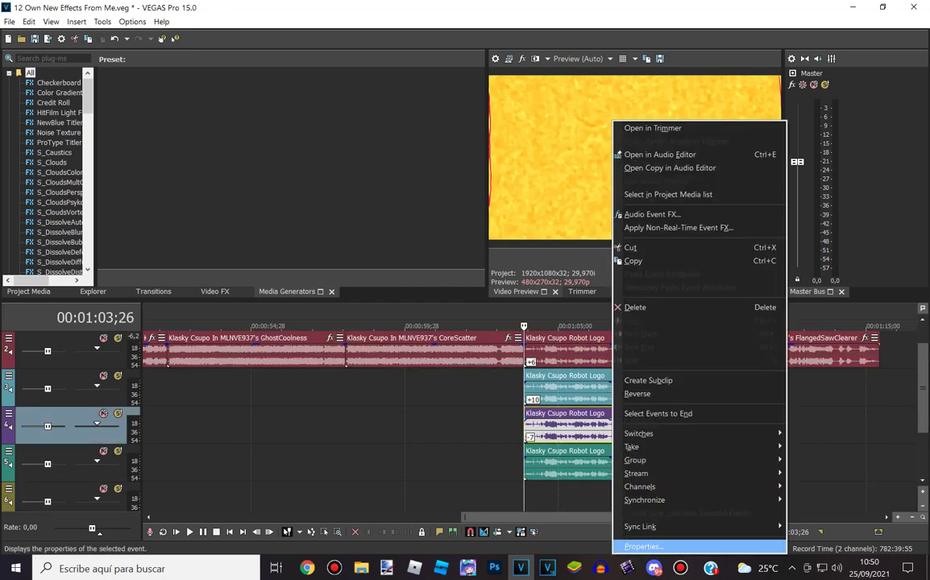
pyautogui.click(613, 541)
pyautogui.press('Return')
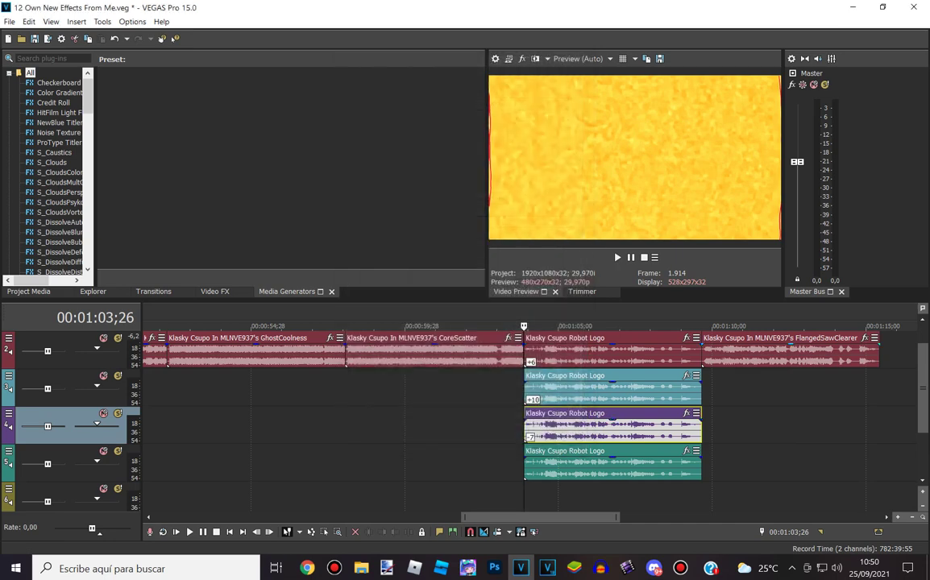
# - Examine the colour values of Gradient Map control points 1 to 6 in the thirteenth video event
pyautogui.click(701, 427)
pyautogui.scroll(1, 700, 427)
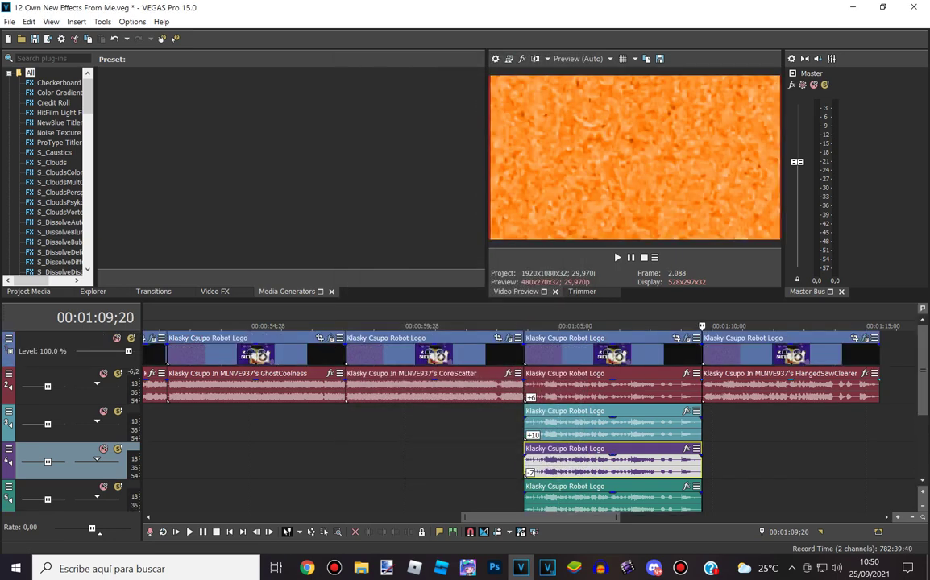
pyautogui.click(865, 338)
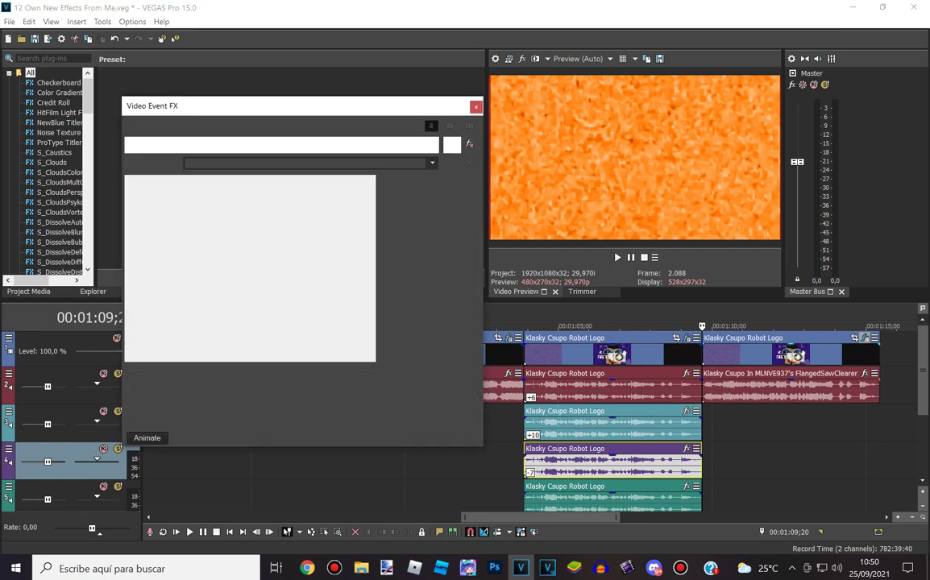
pyautogui.click(174, 208)
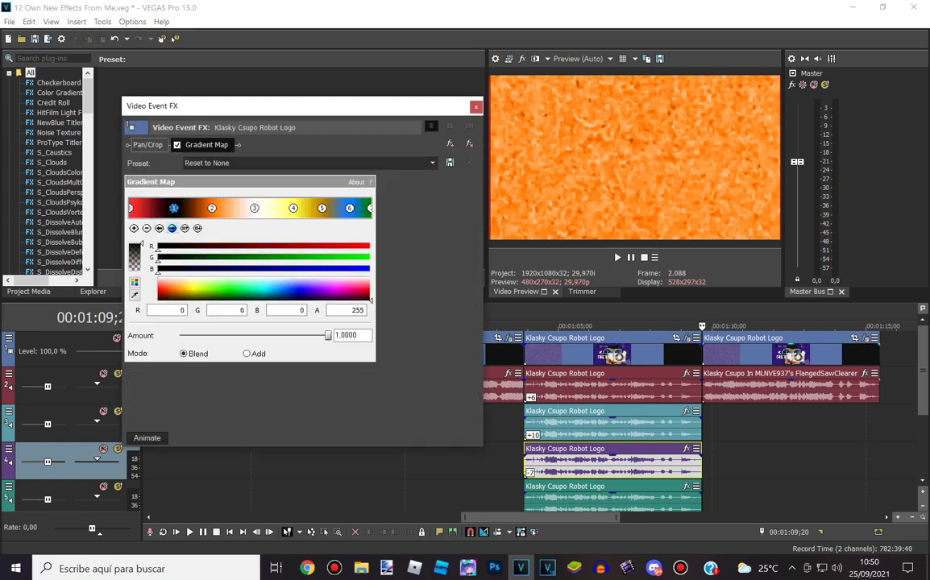
pyautogui.click(212, 208)
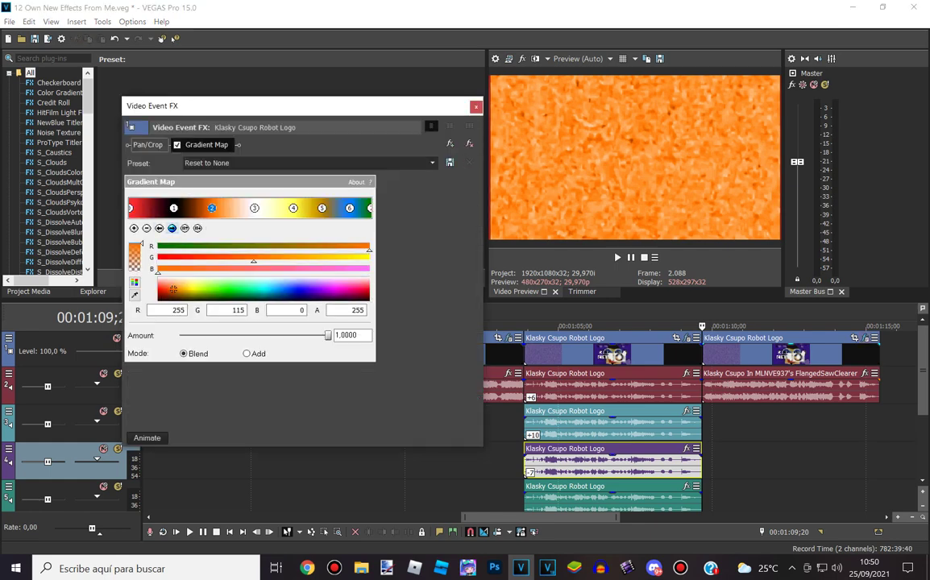
pyautogui.click(254, 208)
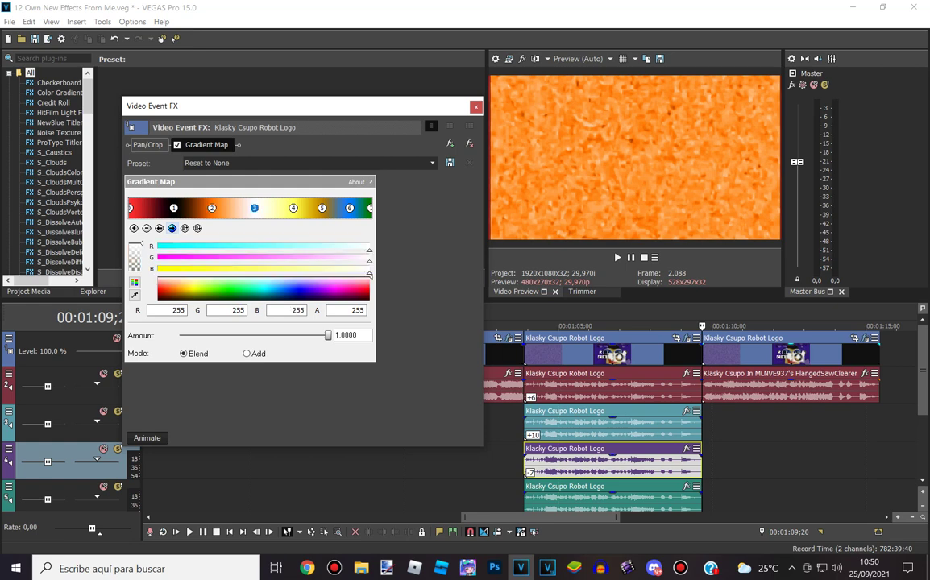
pyautogui.click(294, 208)
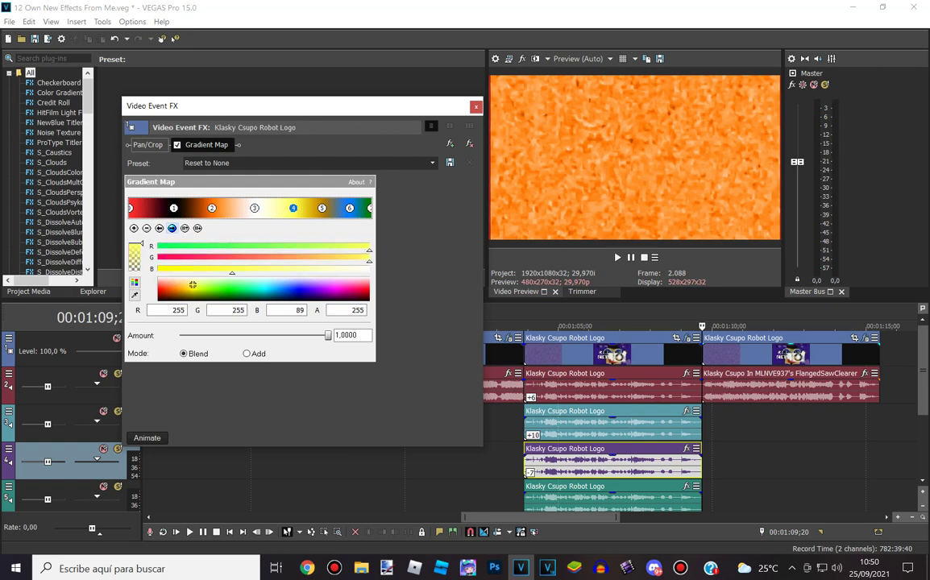
pyautogui.click(171, 228)
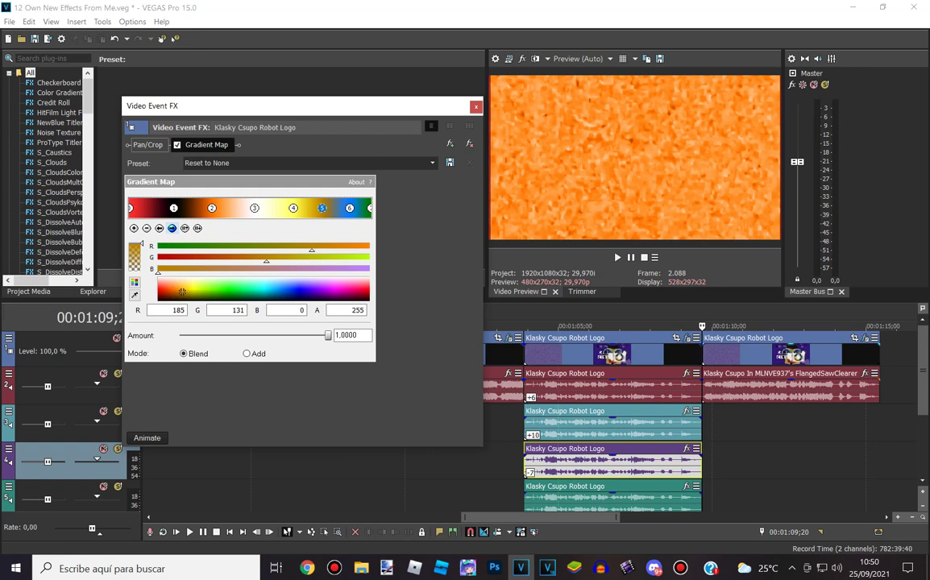
pyautogui.click(171, 228)
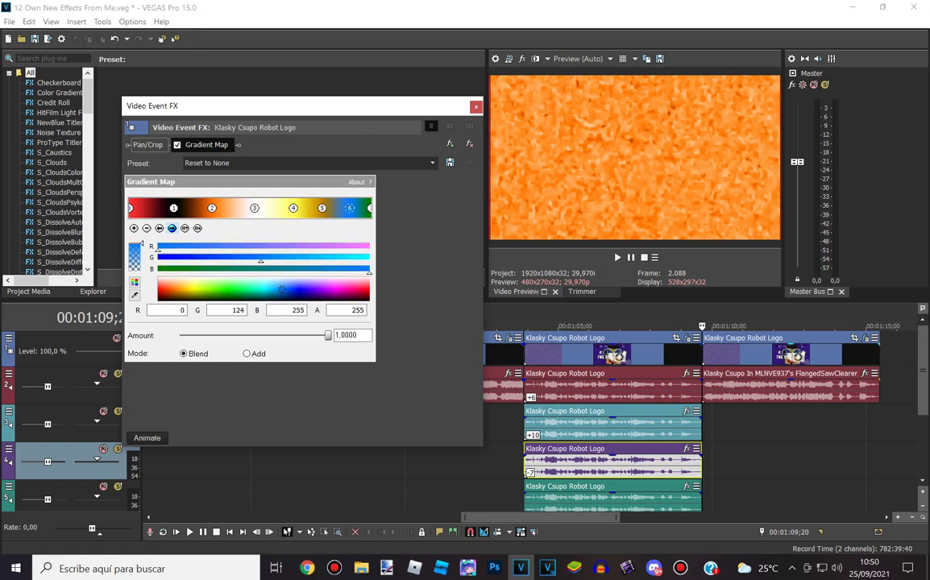
# - Examine the colour values of the last Gradient Map control point in the thirteenth video event, and close its effects
pyautogui.click(172, 228)
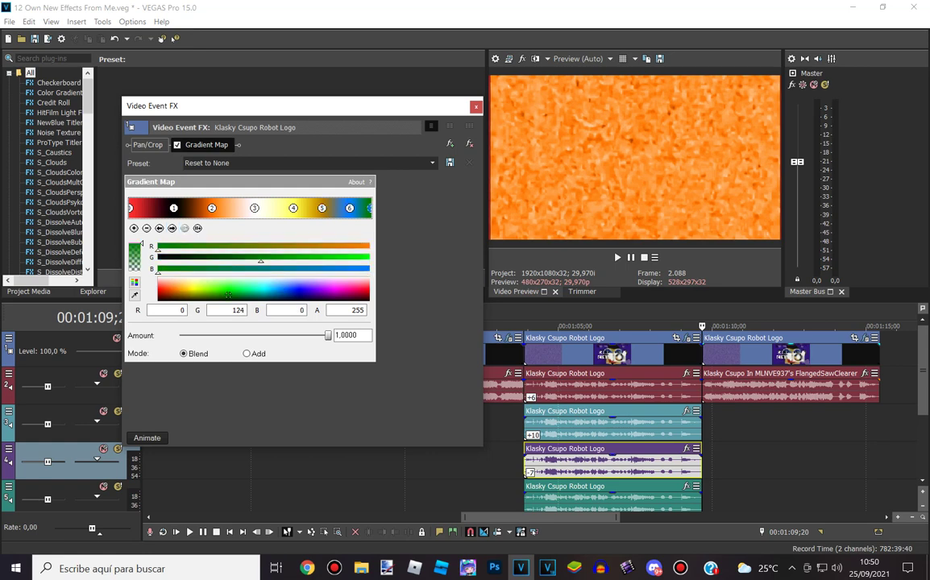
pyautogui.click(477, 107)
# - Review the stacked audio events across the timeline, and place the playhead in the fourth event at 00:00:18;28
pyautogui.scroll(-2, 525, 419)
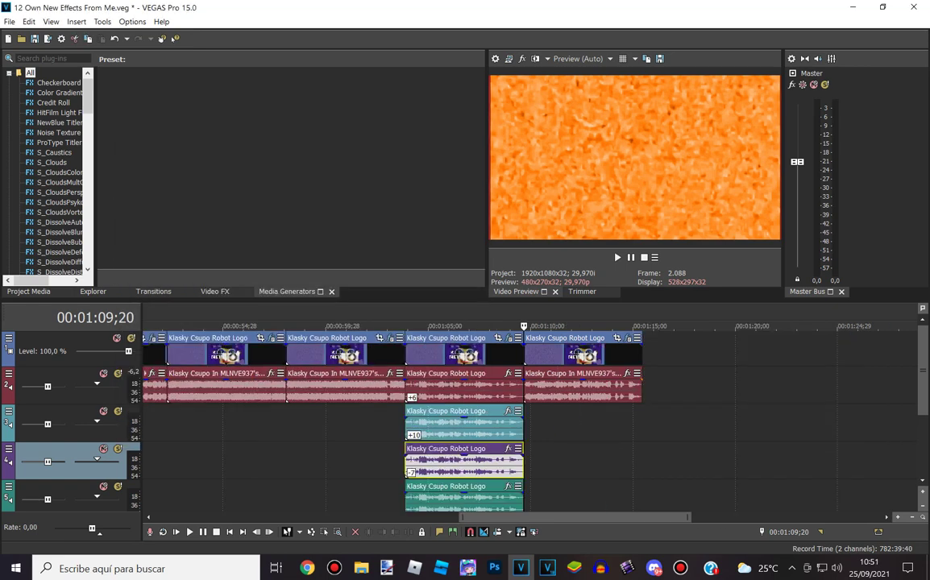
pyautogui.scroll(-3, 483, 403)
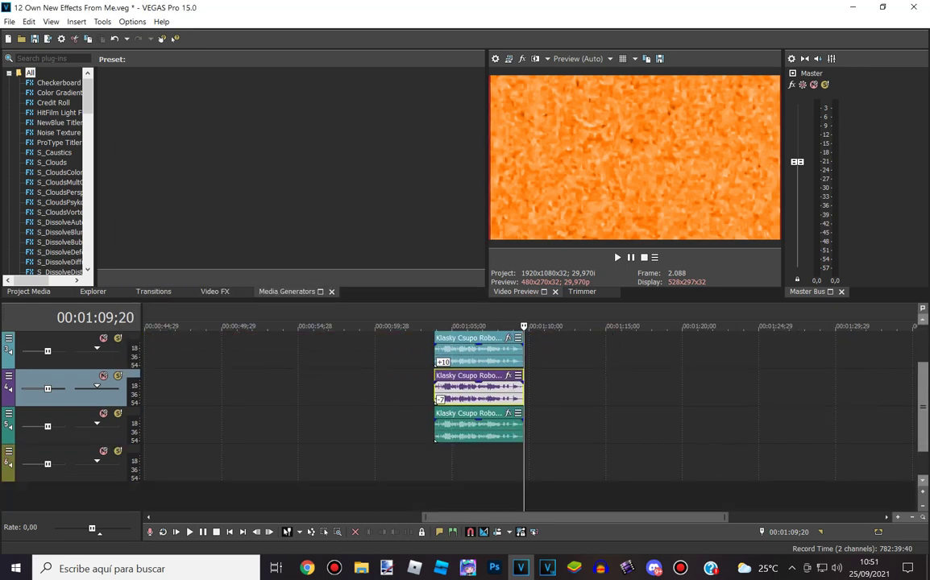
pyautogui.scroll(1, 483, 403)
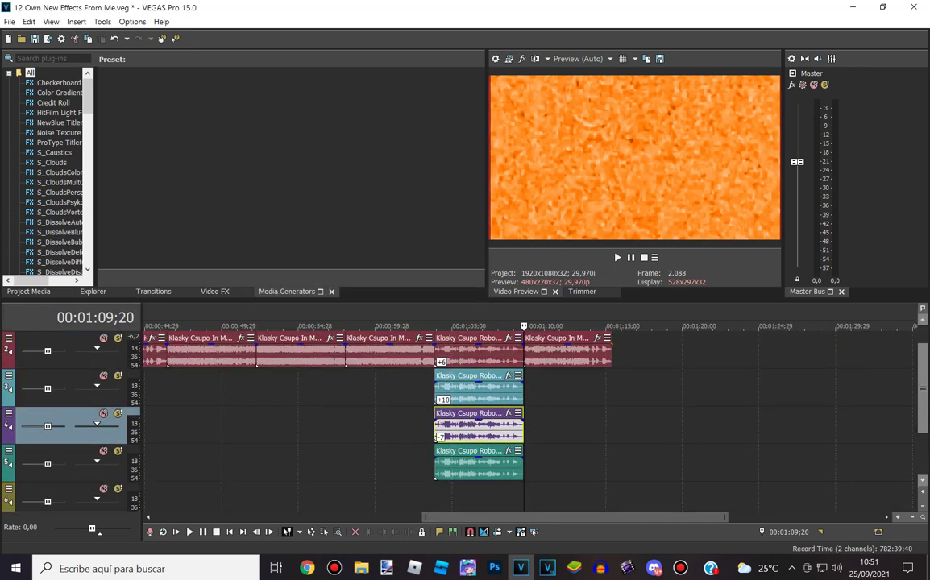
pyautogui.scroll(1, 370, 419)
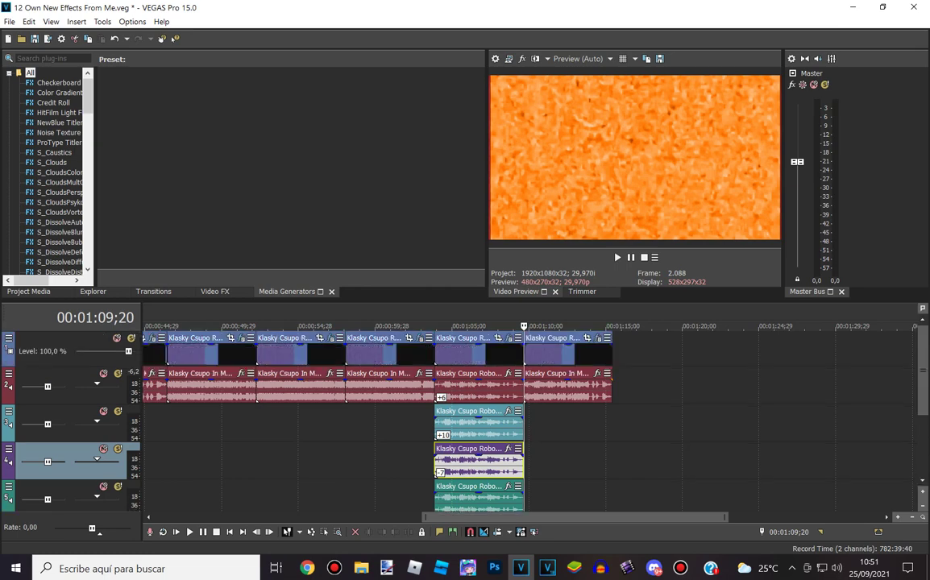
pyautogui.scroll(-3, 436, 474)
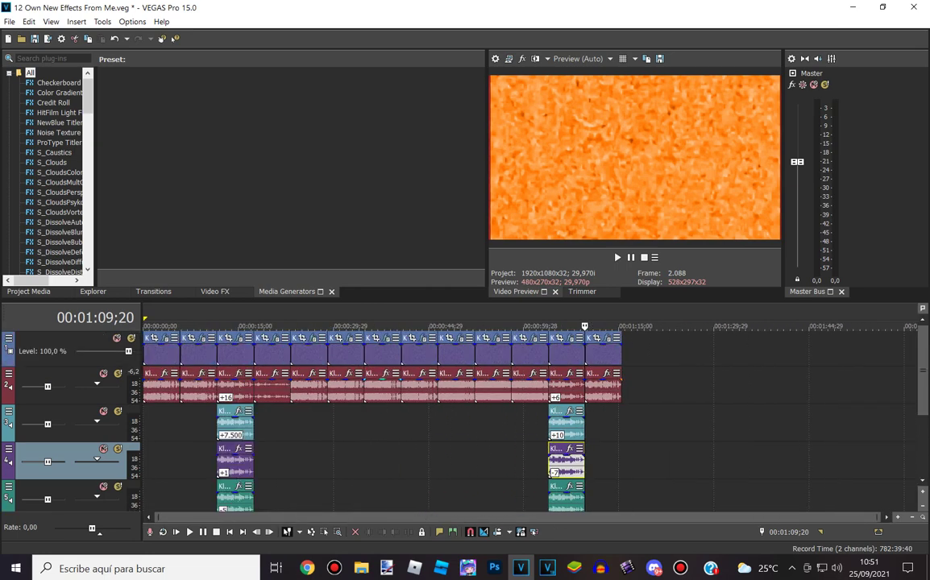
pyautogui.click(264, 327)
pyautogui.scroll(3, 264, 427)
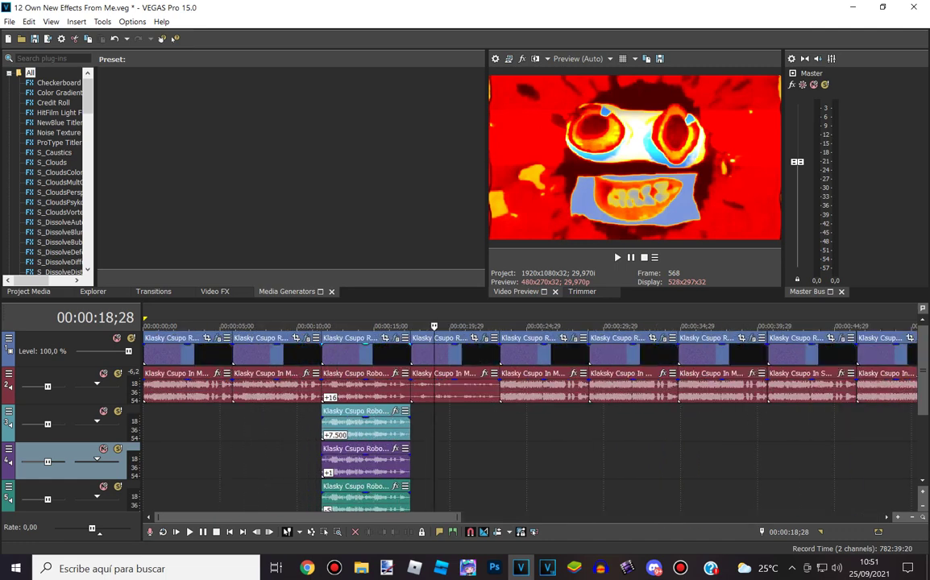
pyautogui.scroll(2, 362, 403)
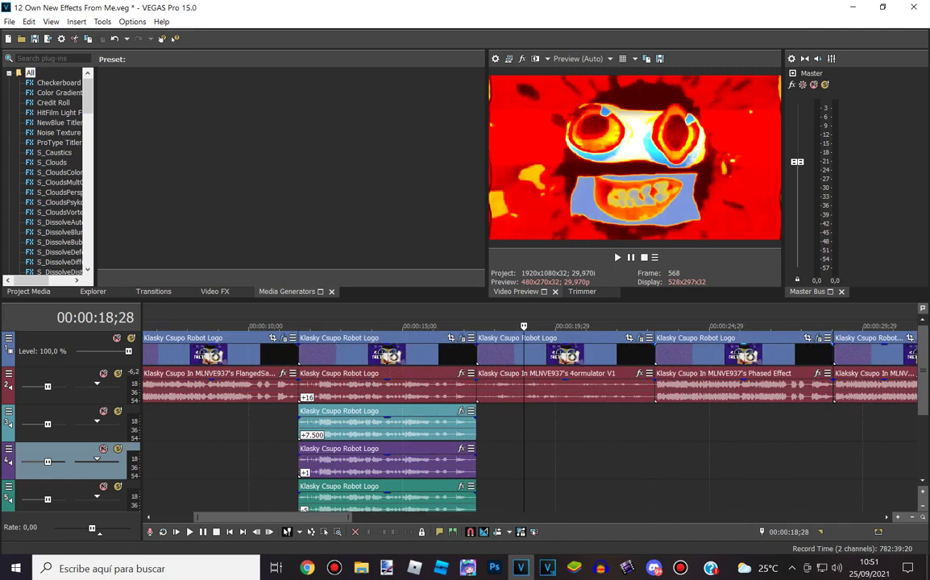
# - Show the image MLNVE937's 4ormulator V1.PNG in the photo viewer, and reposition its window over the project
pyautogui.click(528, 9)
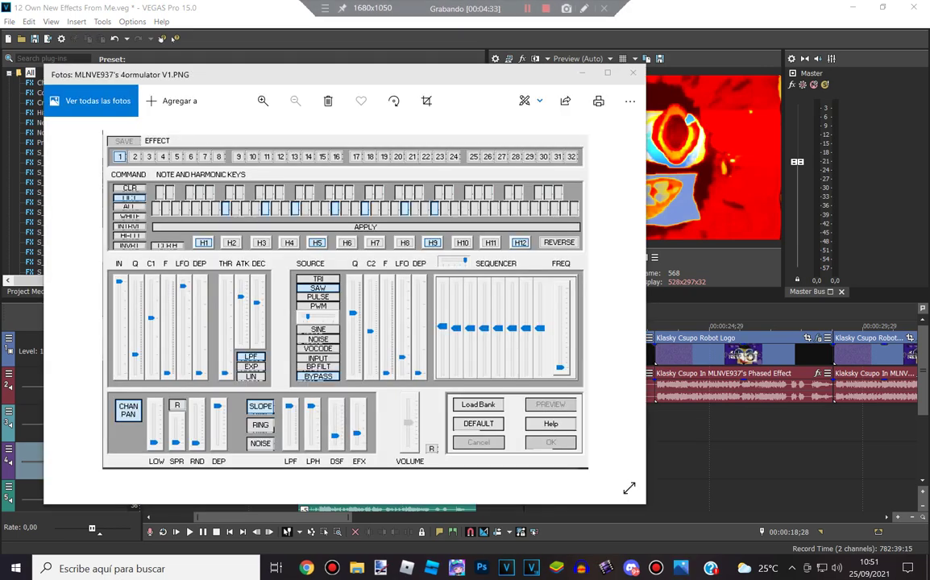
pyautogui.moveTo(412, 80); pyautogui.dragTo(445, 73)
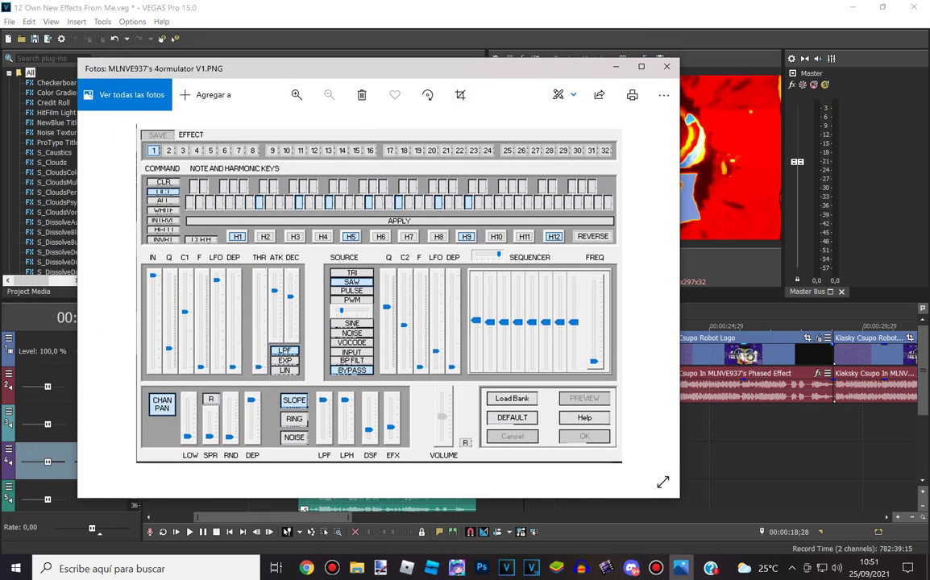
# - Frame the 4ormulator V1 settings image with straight annotation lines, and erase them again
pyautogui.click(511, 7)
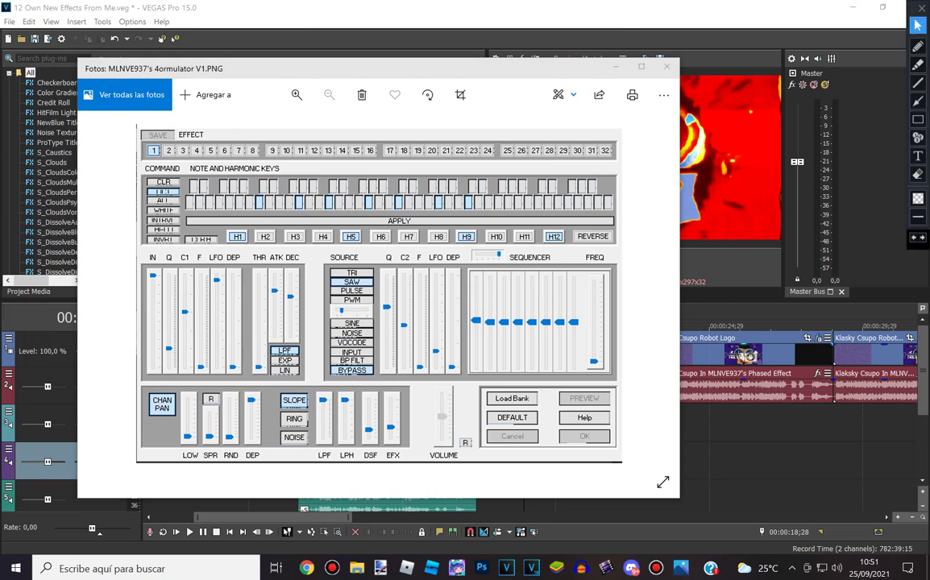
pyautogui.click(917, 82)
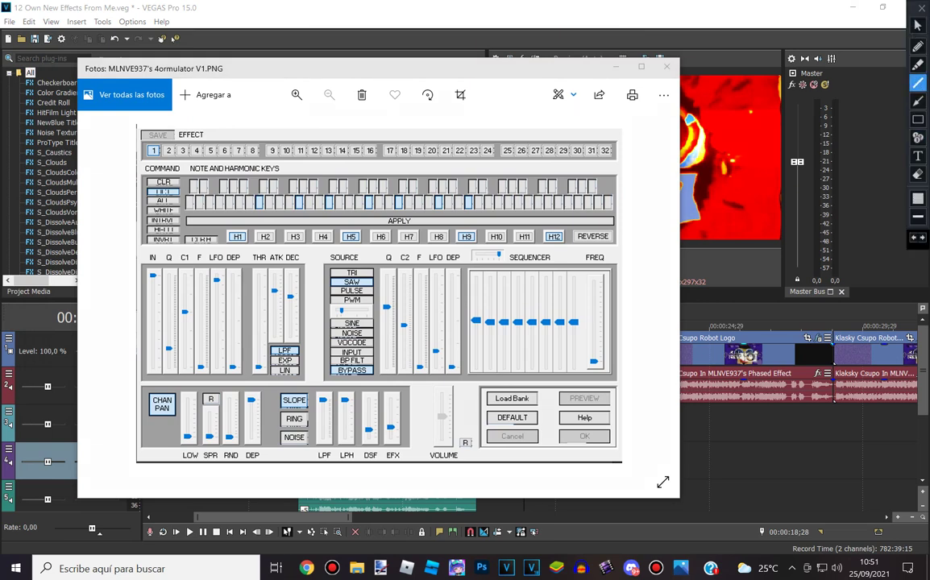
pyautogui.moveTo(107, 112)
pyautogui.mouseDown()
pyautogui.moveTo(661, 110)
pyautogui.moveTo(661, 469)
pyautogui.moveTo(115, 473)
pyautogui.moveTo(114, 112)
pyautogui.mouseUp()
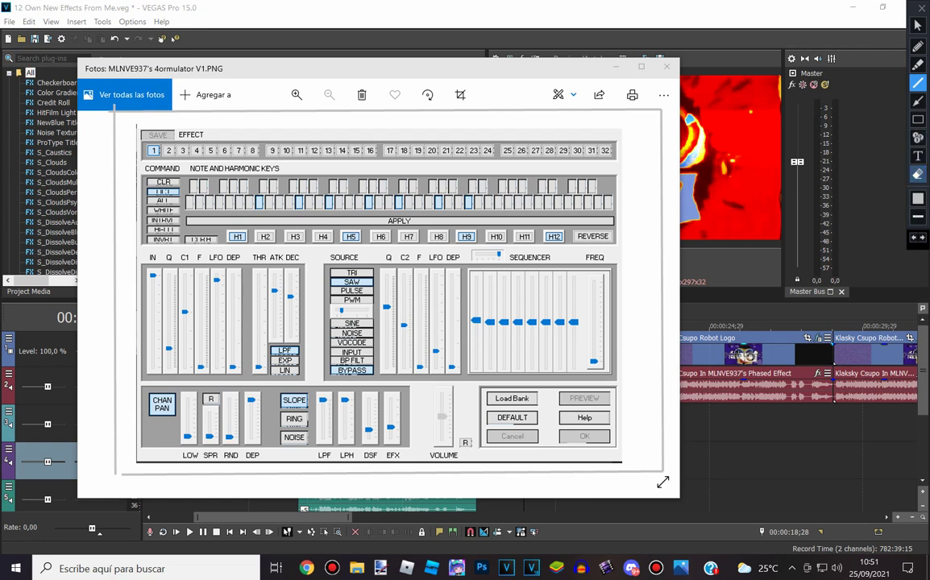
pyautogui.click(918, 174)
pyautogui.moveTo(760, 52)
pyautogui.mouseDown()
pyautogui.moveTo(18, 576)
pyautogui.moveTo(3, 550)
pyautogui.mouseUp()
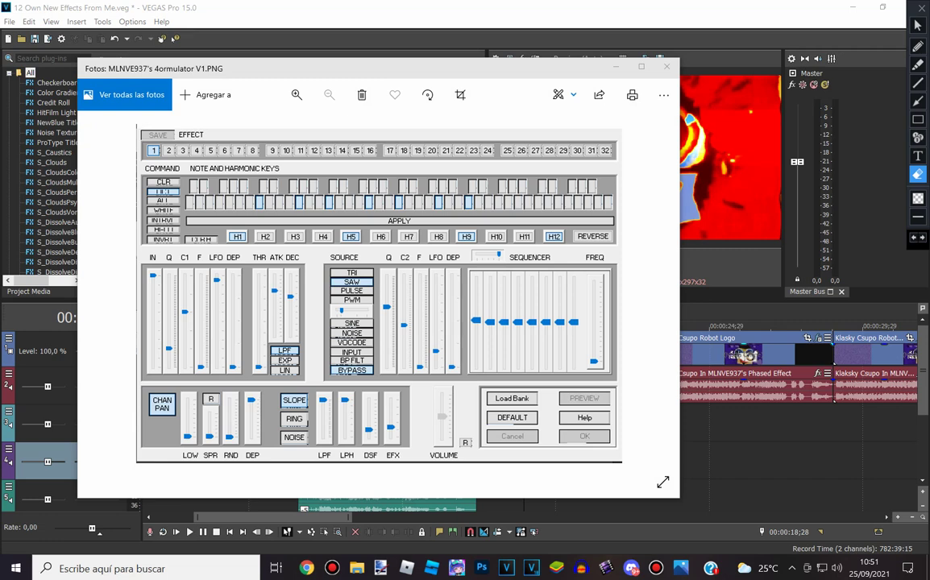
pyautogui.click(918, 25)
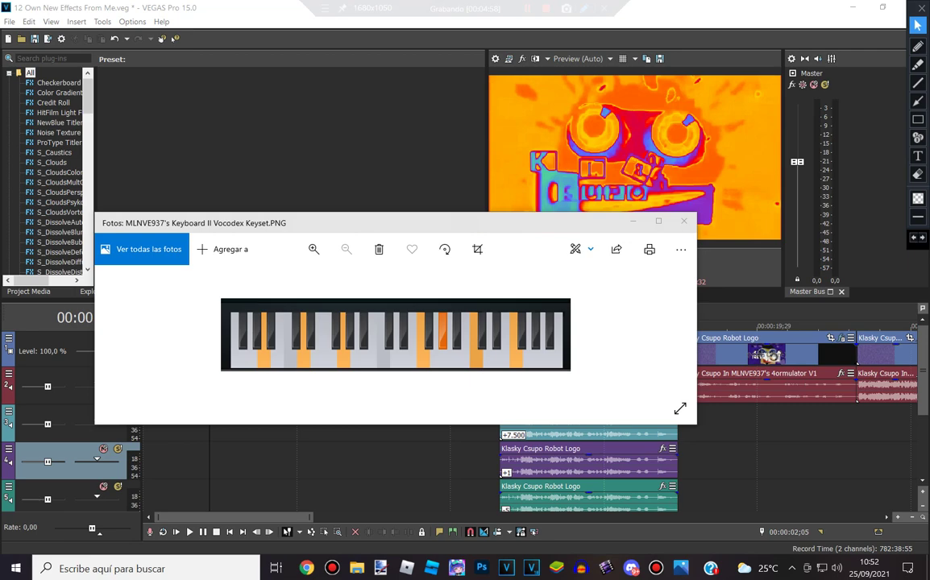
# - Move the Keyboard II Vocodex Keyset image window higher, and set the annotation text colour to orange
pyautogui.moveTo(410, 212); pyautogui.dragTo(419, 156)
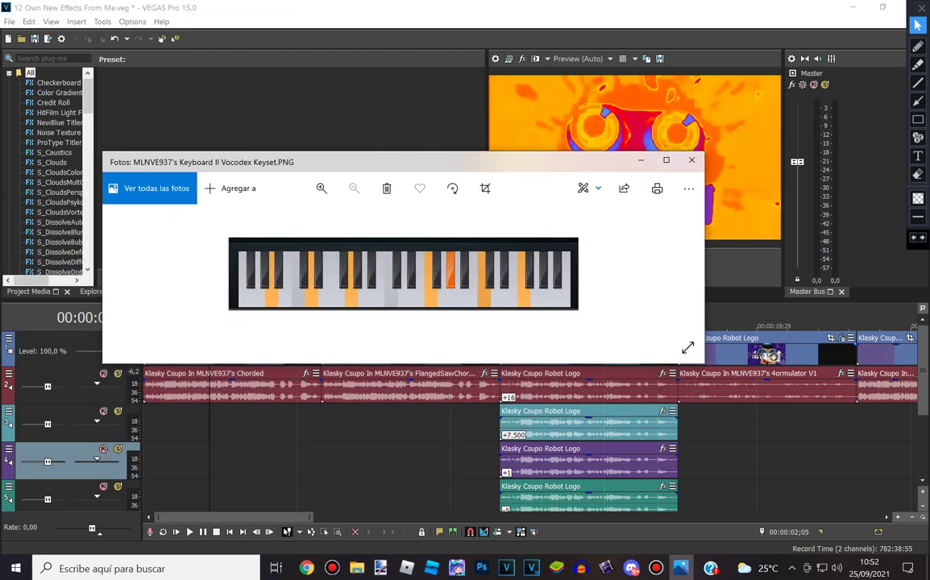
pyautogui.click(917, 156)
pyautogui.click(194, 344)
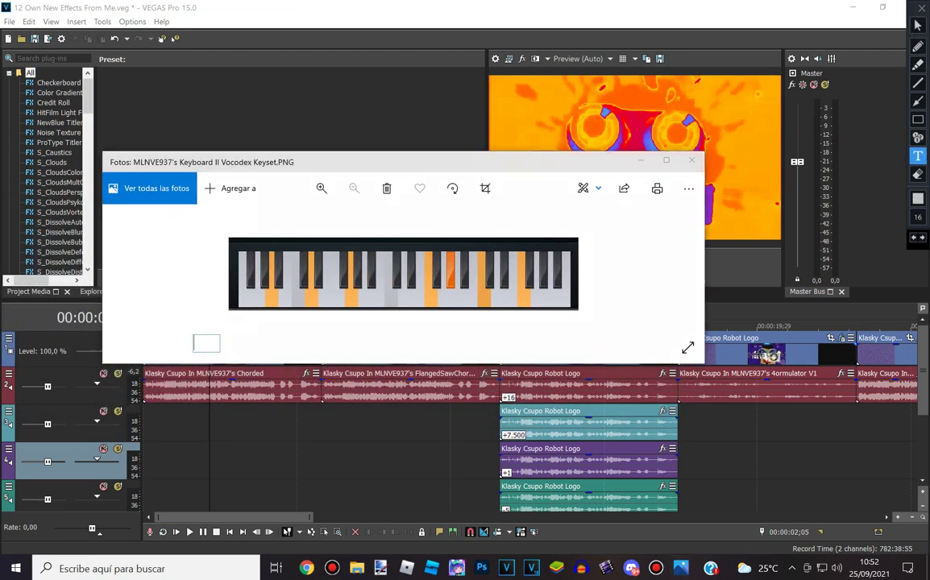
pyautogui.write('And')
pyautogui.press('BackSpace')
pyautogui.press('BackSpace')
pyautogui.press('BackSpace')
pyautogui.click(917, 198)
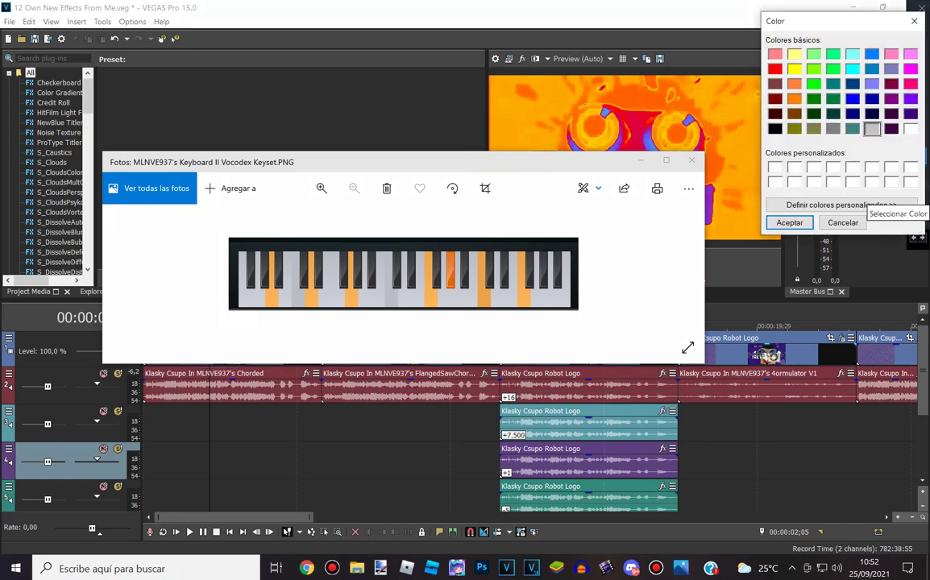
pyautogui.click(795, 84)
pyautogui.click(790, 222)
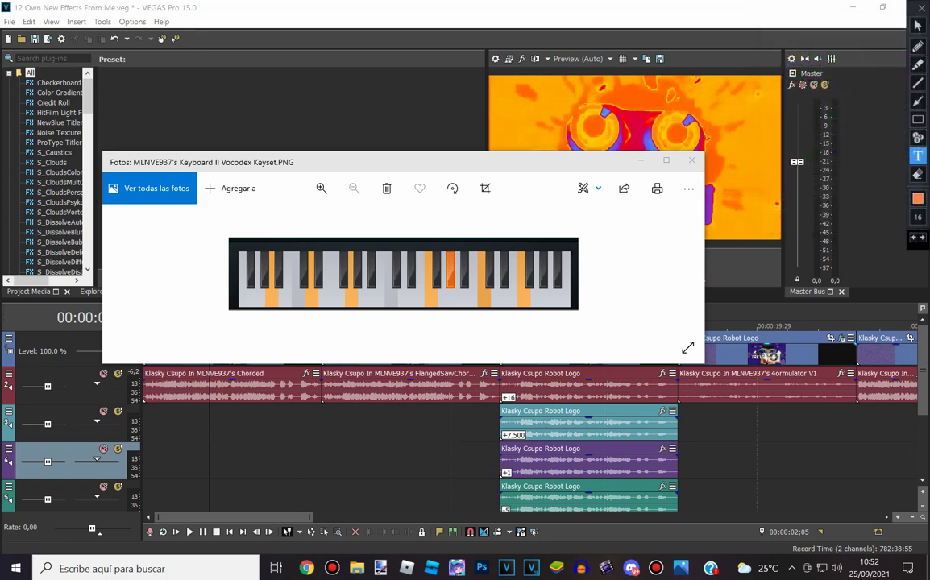
# - Write the text annotation "And with that II vocodex keyset" below the keyboard image
pyautogui.write('And with that ')
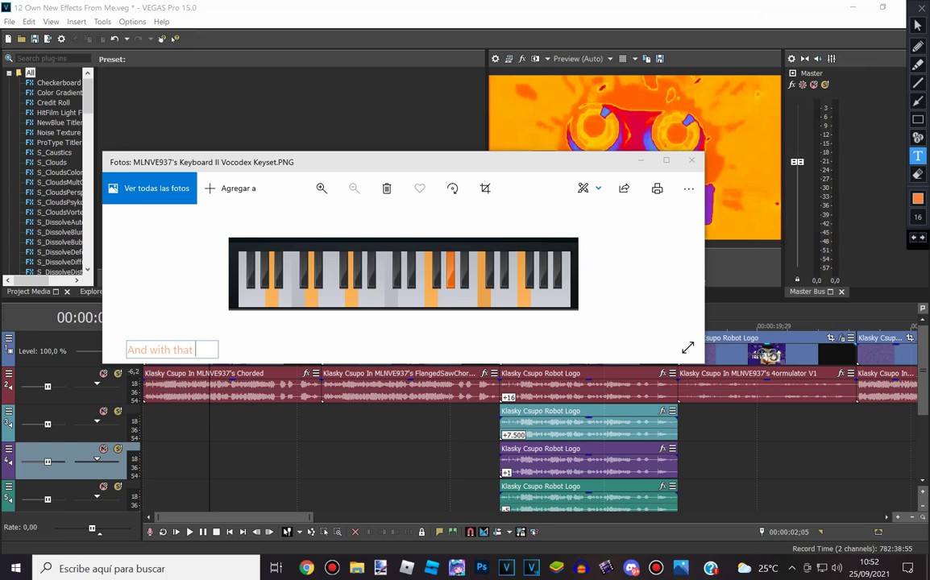
pyautogui.write('keyset')
pyautogui.press('Left')
pyautogui.press('Left')
pyautogui.press('Left')
pyautogui.press('Left')
pyautogui.write('II vocodex ')
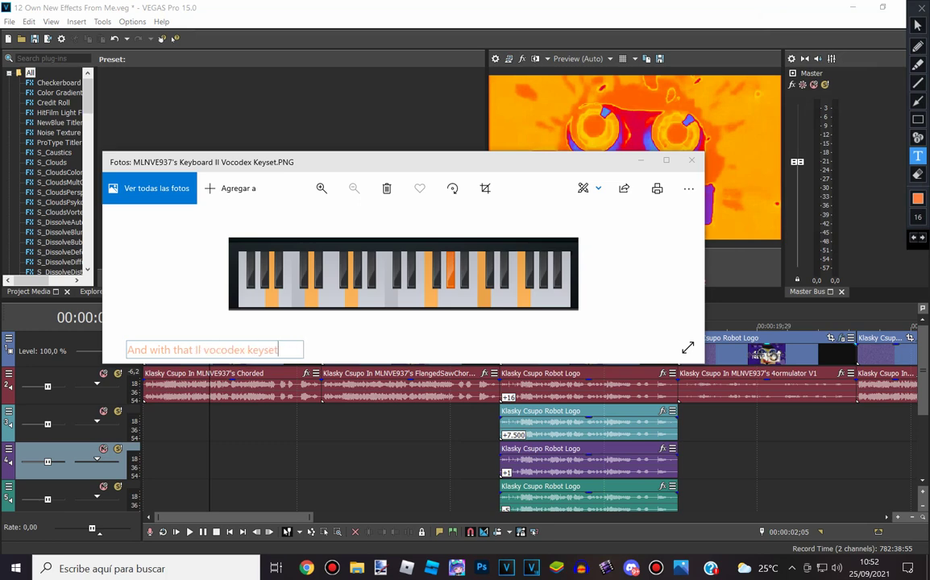
# - Continue the annotation with ". You need to change the"
pyautogui.write('.')
pyautogui.write('.')
pyautogui.write('. Y')
pyautogui.write('ou need to')
pyautogui.write(' changed')
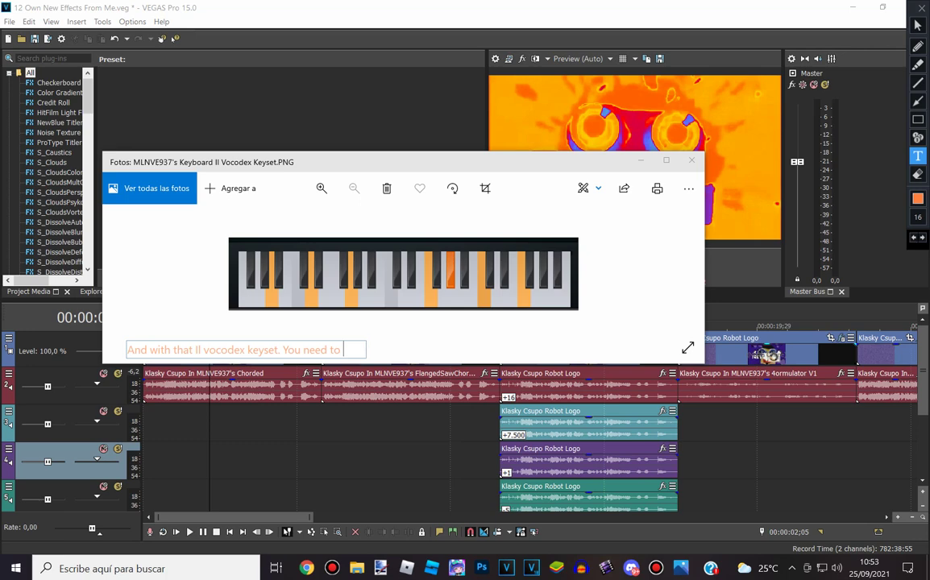
pyautogui.press('BackSpace')
pyautogui.write('the ')
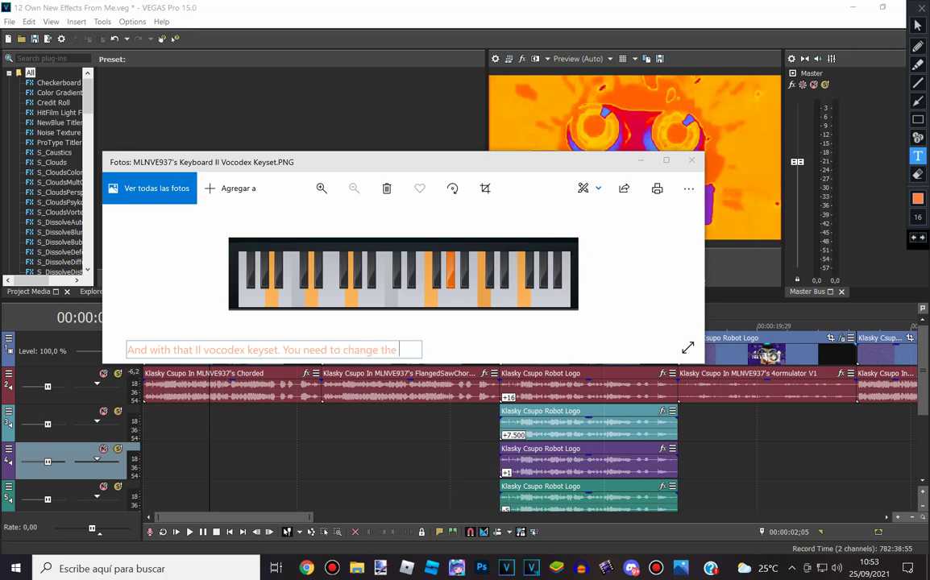
# - Extend the annotation with "audio FX II vocodex"
pyautogui.write('audio fx keyb')
pyautogui.press('BackSpace')
pyautogui.press('BackSpace')
pyautogui.press('BackSpace')
pyautogui.press('BackSpace')
pyautogui.press('BackSpace')
pyautogui.press('BackSpace')
pyautogui.press('BackSpace')
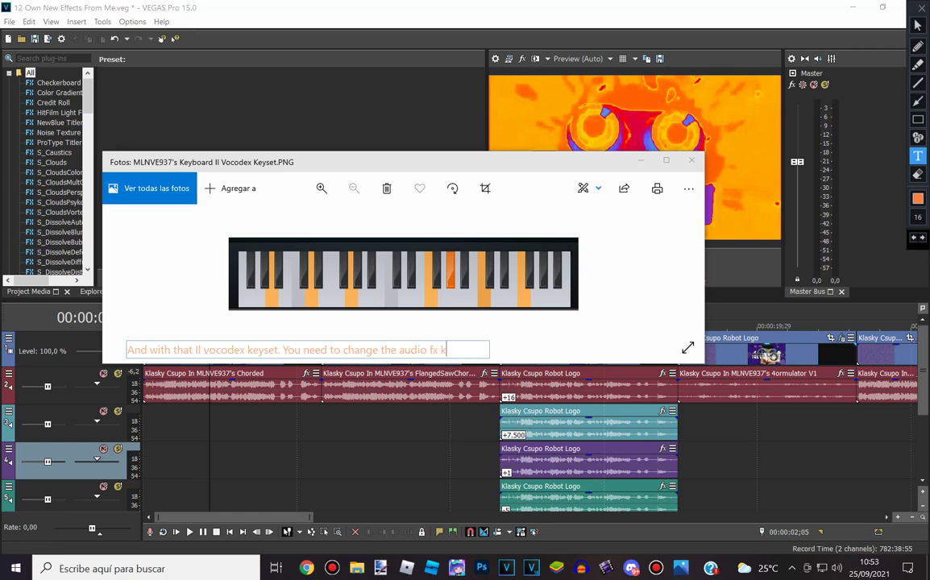
pyautogui.write('FX II vocodex ')
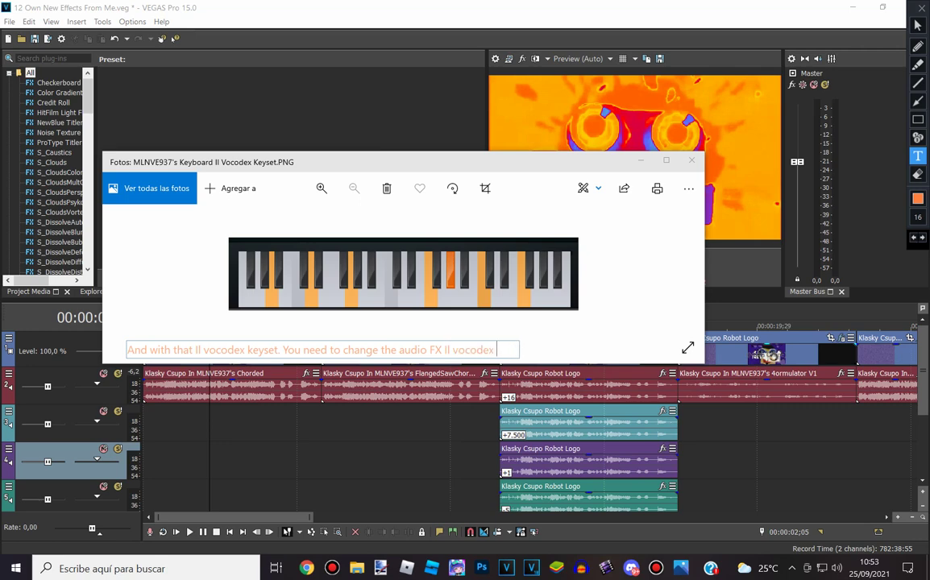
# - Complete the annotation with "keyboard to all effects except my g-major"
pyautogui.write('keyba')
pyautogui.write('rd to all')
pyautogui.write(' t')
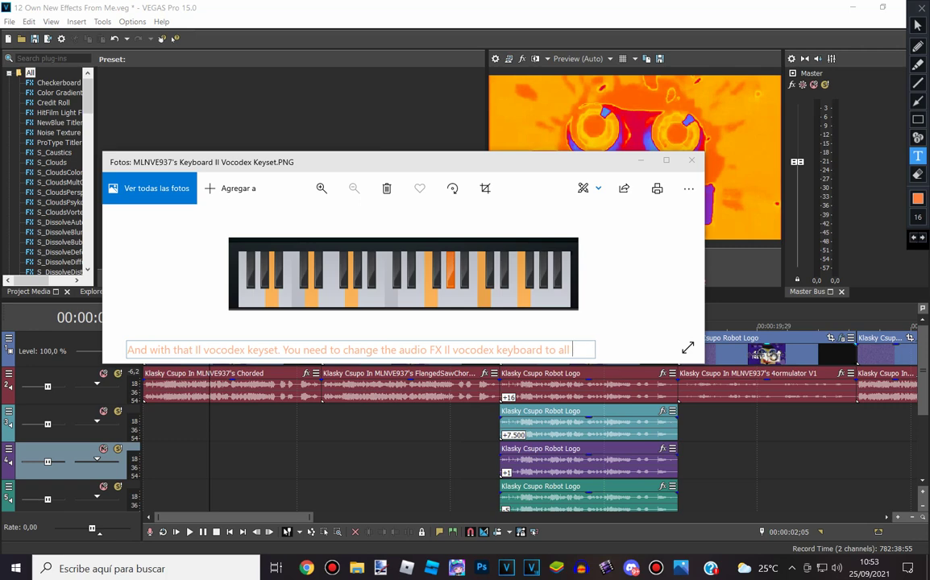
pyautogui.write(' effects except h')
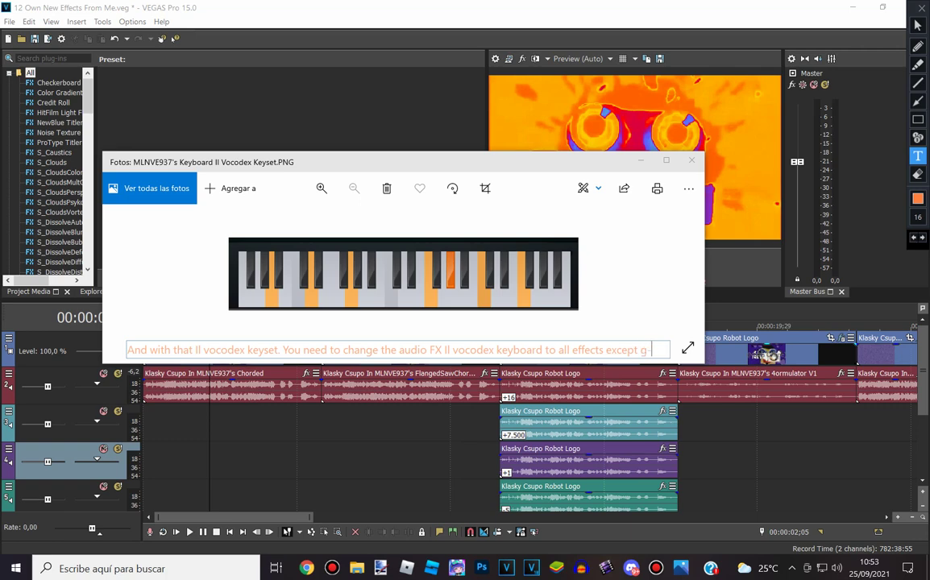
pyautogui.write('my g-major')
pyautogui.press('Return')
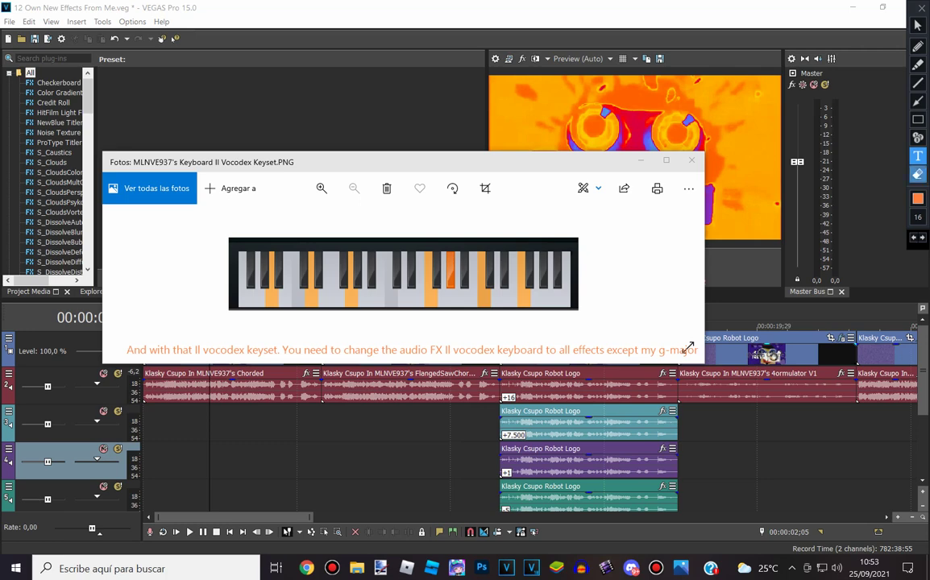
# - Replace the annotation below the keyboard image with "Hope you remember it, guys"
pyautogui.click(917, 174)
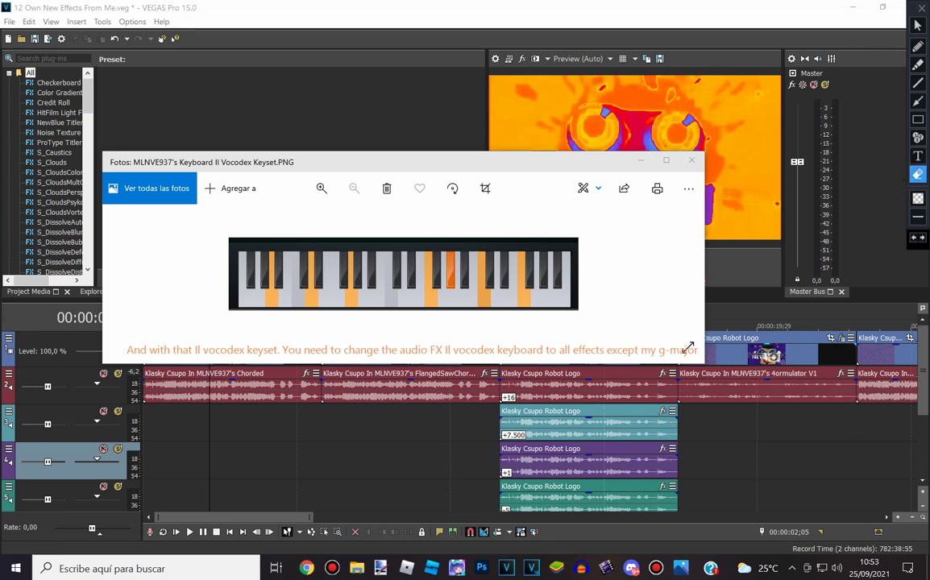
pyautogui.click(549, 350)
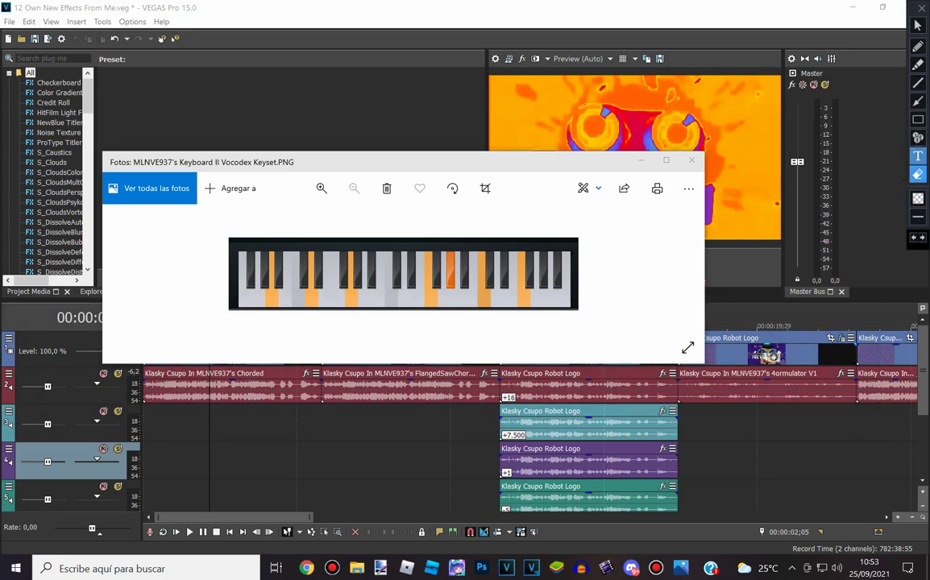
pyautogui.click(917, 157)
pyautogui.click(214, 345)
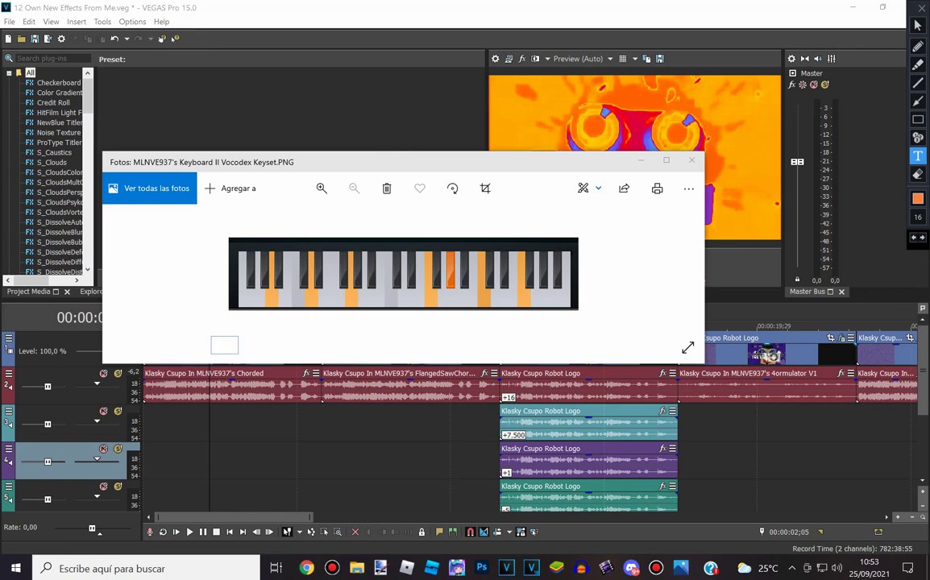
pyautogui.write('Hope you remember i')
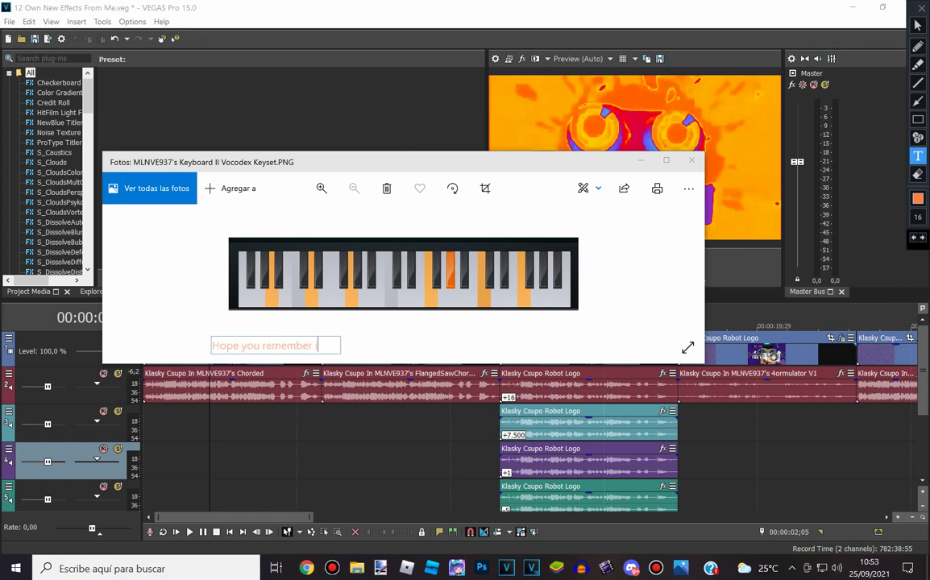
pyautogui.write('t, guys')
pyautogui.press('Return')
# - Erase the remaining annotation, return to the selection pointer, and close the Vocodex keyset image
pyautogui.click(917, 174)
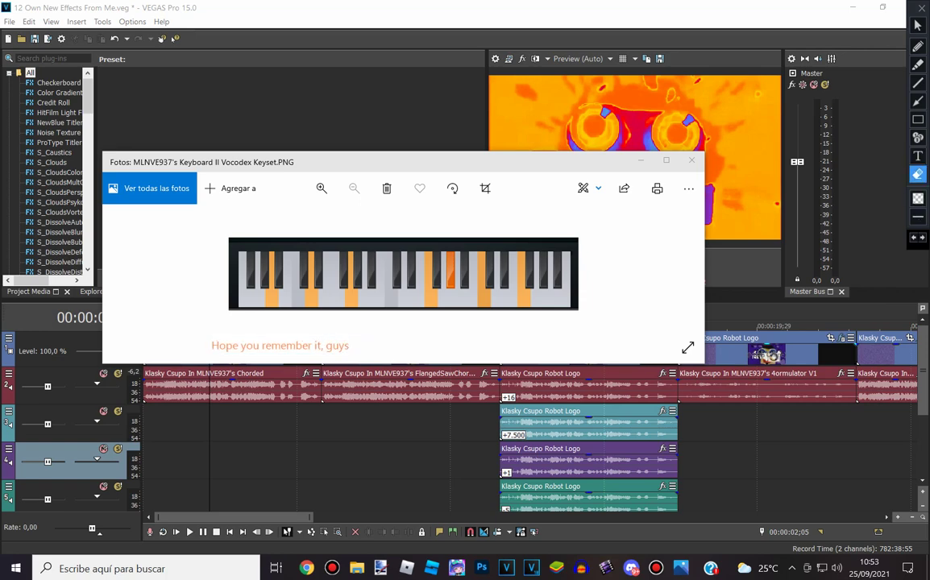
pyautogui.moveTo(351, 345); pyautogui.dragTo(211, 345)
pyautogui.click(917, 26)
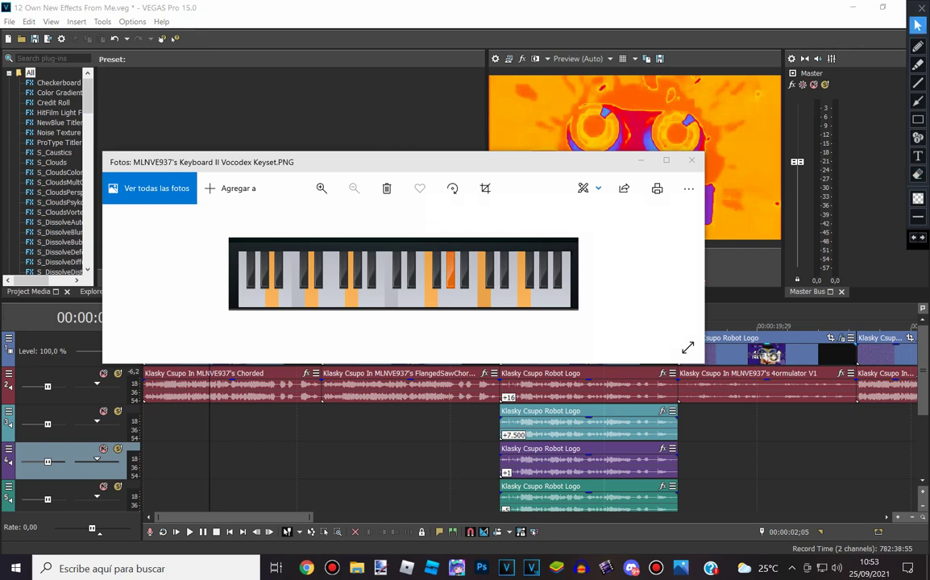
pyautogui.click(692, 160)
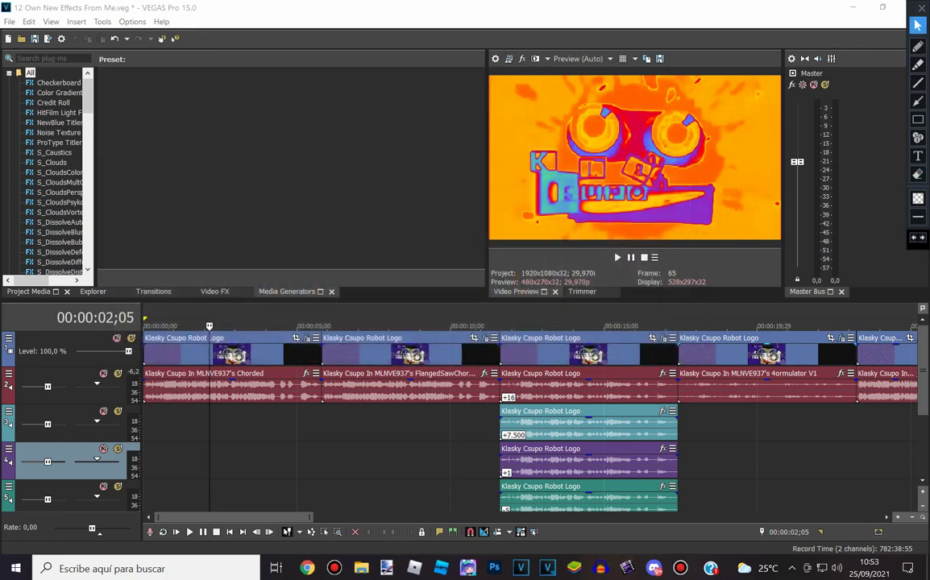